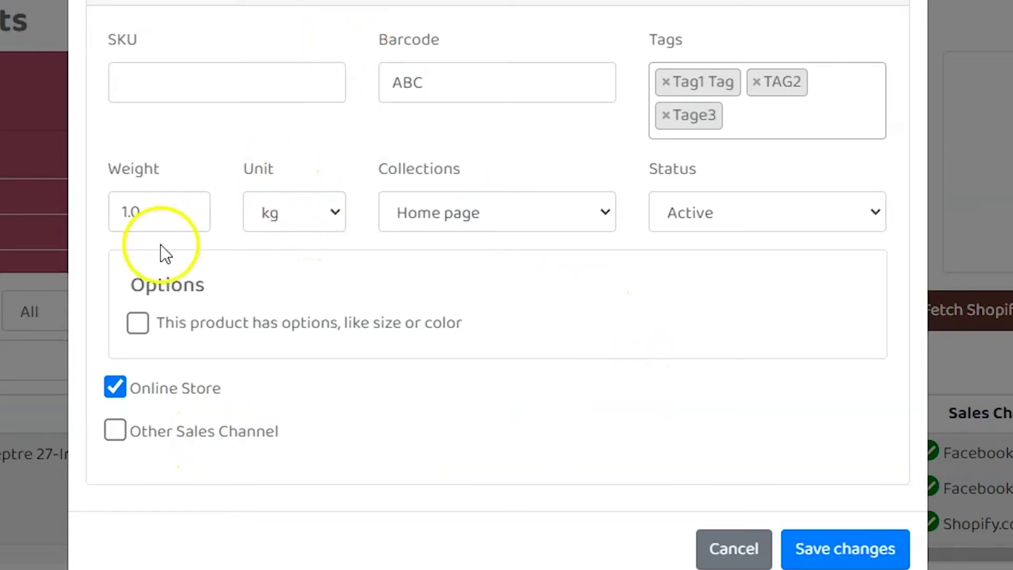
# - Examine the size and color option fields in the product's Shopify settings, leave options disabled, and close the editor
pyautogui.click(138, 323)
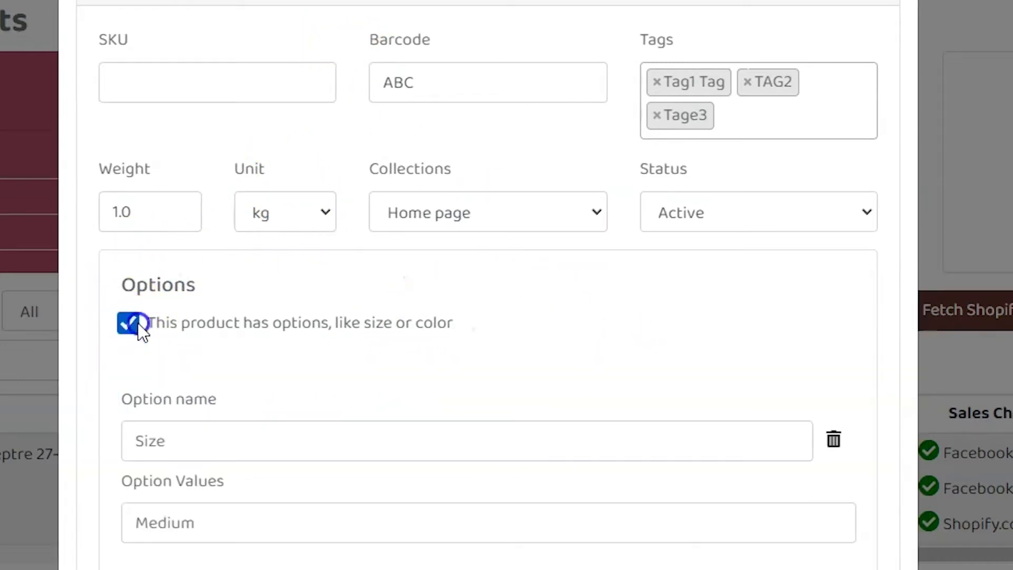
pyautogui.click(138, 323)
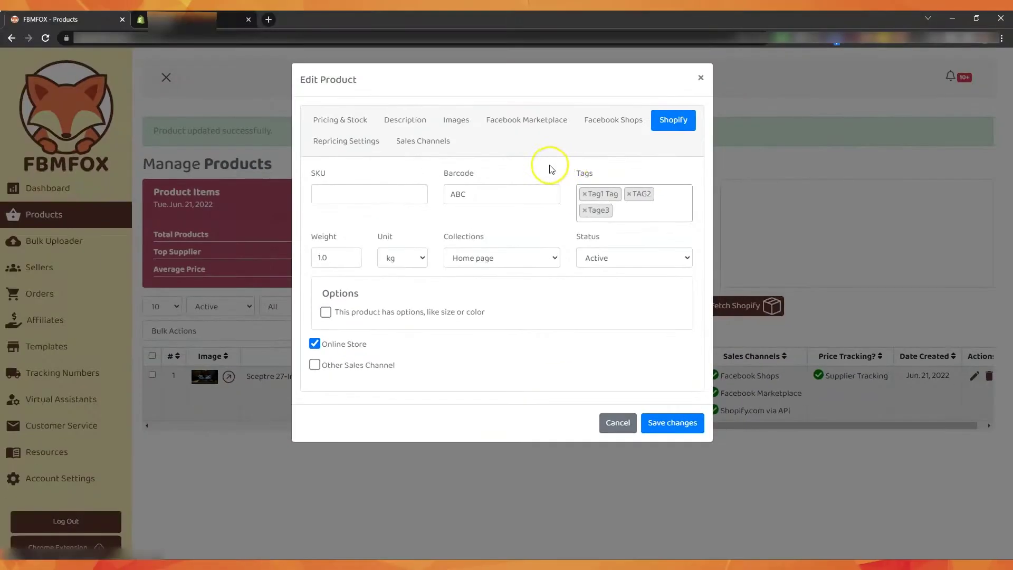
pyautogui.click(700, 78)
# - Open Shopify Template 1.0 for editing, review its general and Shopify settings, and close it without changes
pyautogui.click(46, 346)
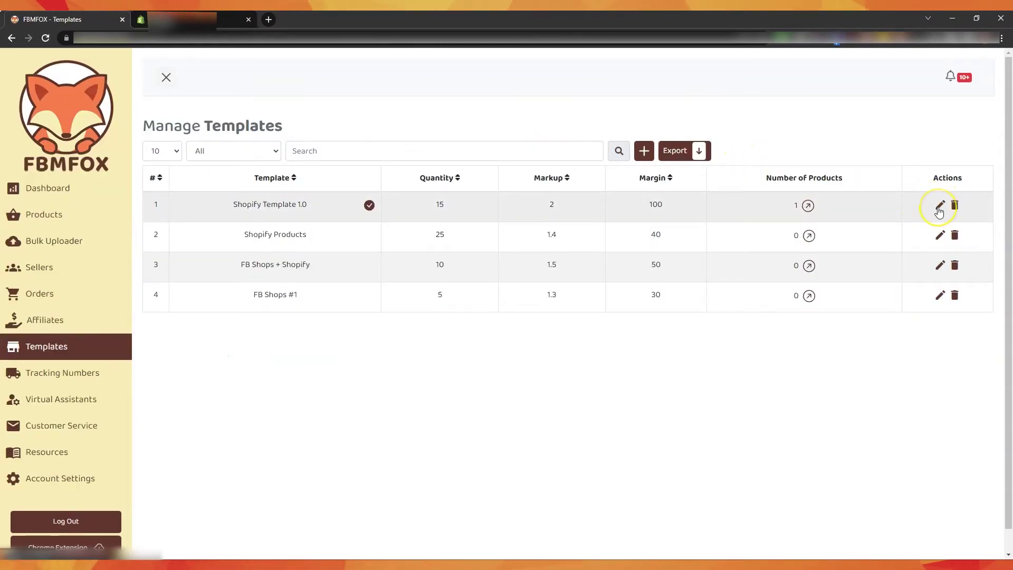
pyautogui.click(939, 209)
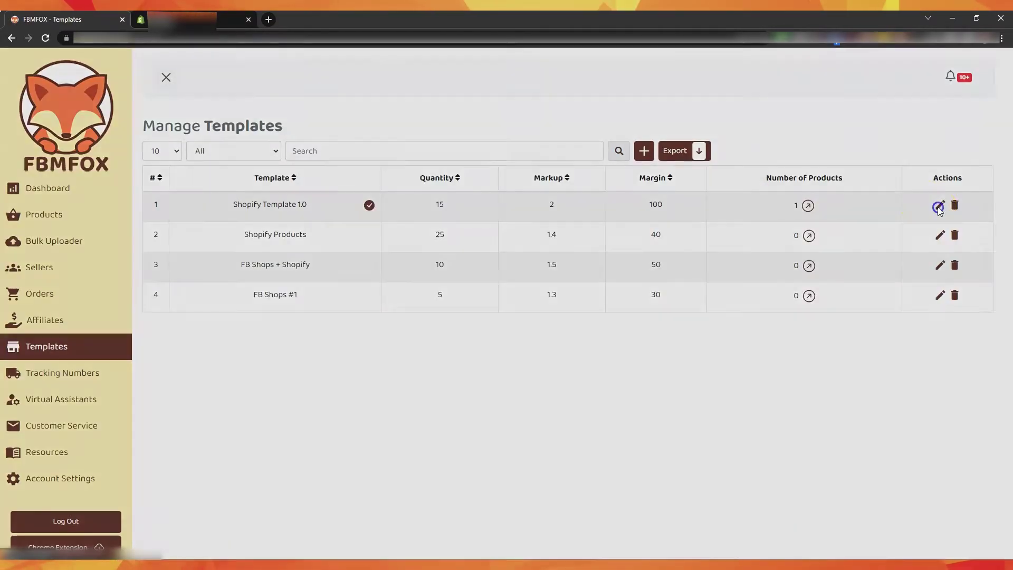
pyautogui.tripleClick(366, 195)
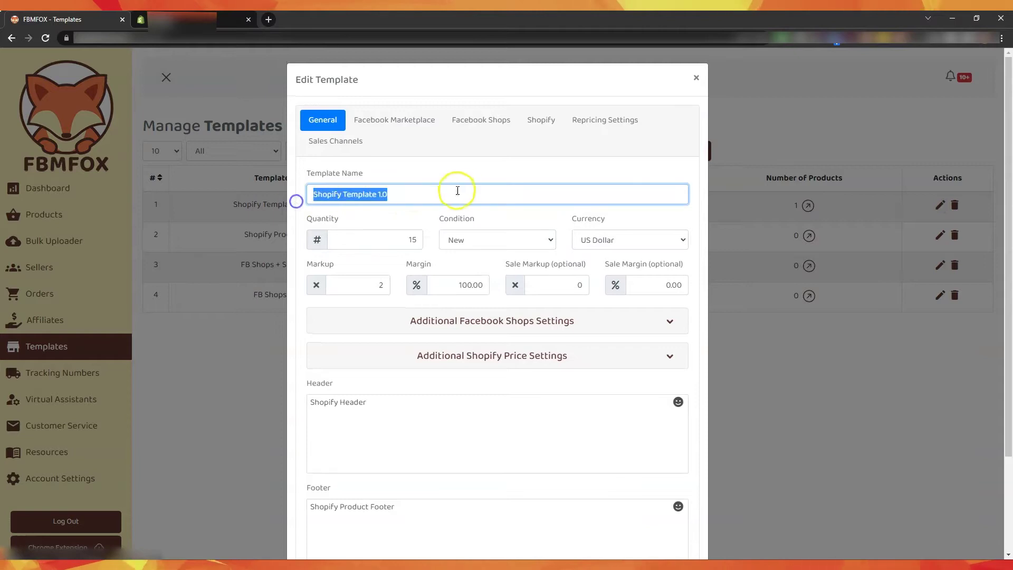
pyautogui.scroll(-1, 490, 148)
pyautogui.scroll(1, 522, 142)
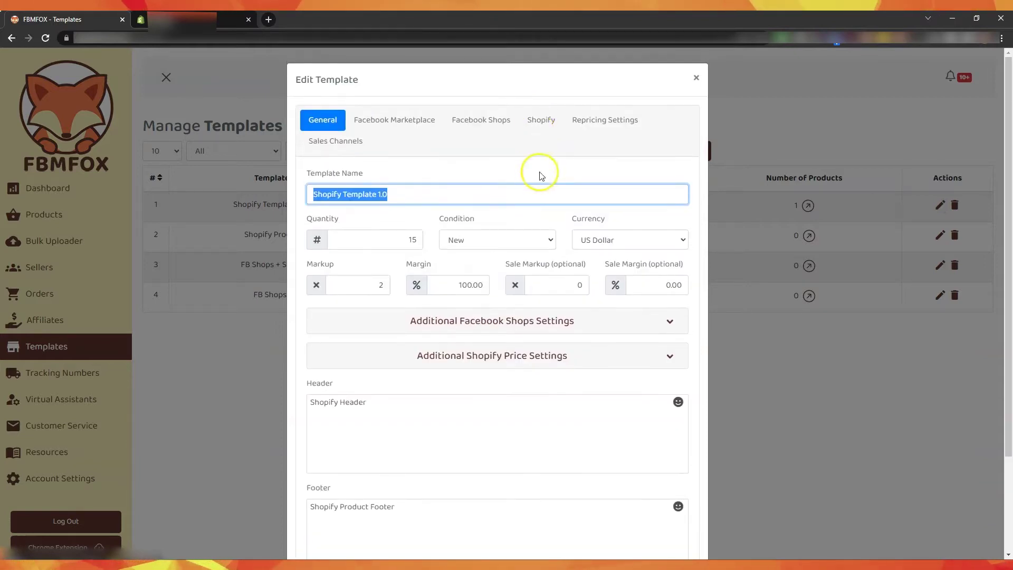
pyautogui.click(542, 119)
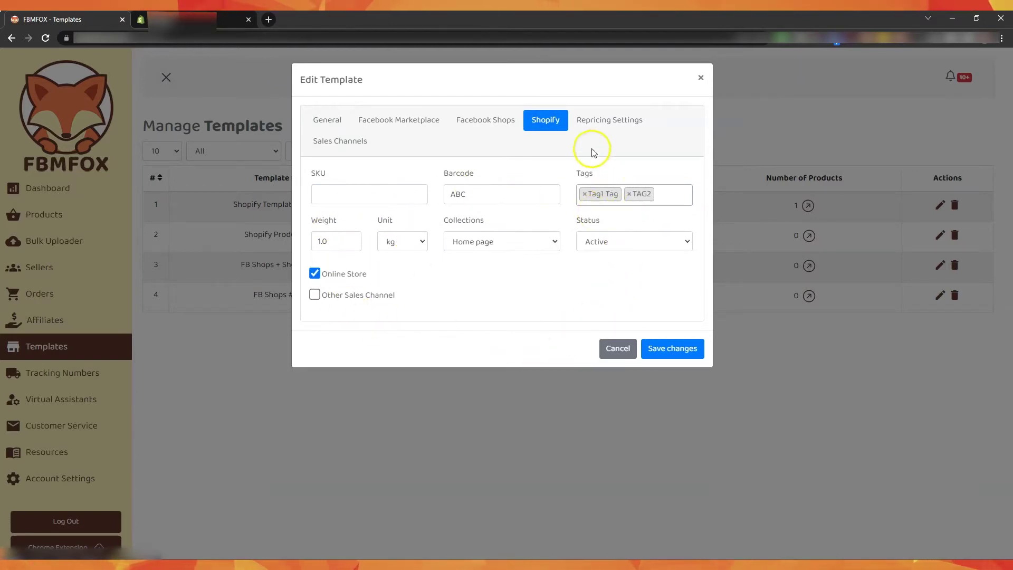
pyautogui.click(697, 78)
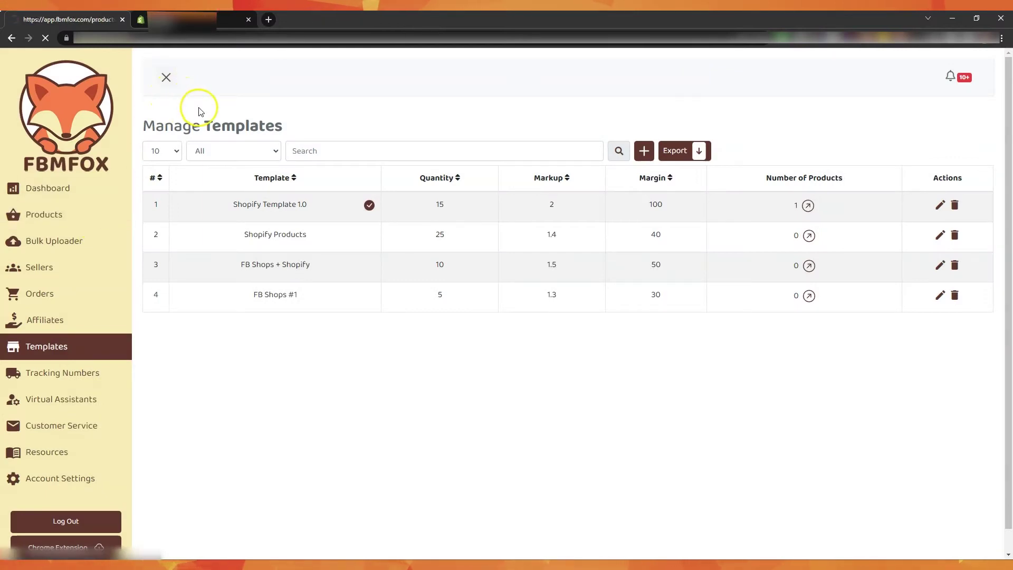
# - Switch to the Shopify admin and examine the Sceptre monitor's listing, including its tags, images and pricing
pyautogui.moveTo(780, 393); pyautogui.dragTo(826, 389)
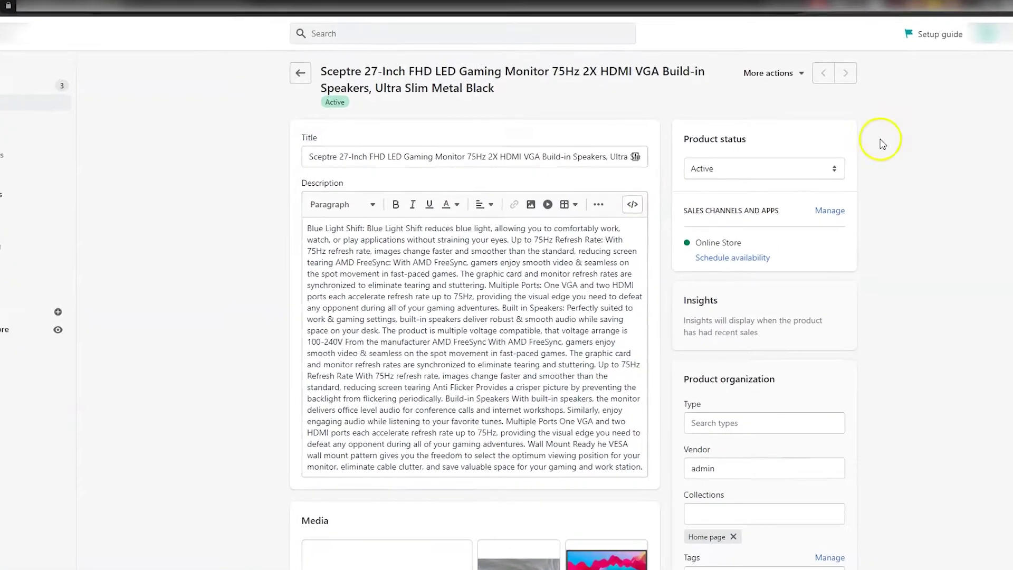
pyautogui.scroll(-6, 502, 208)
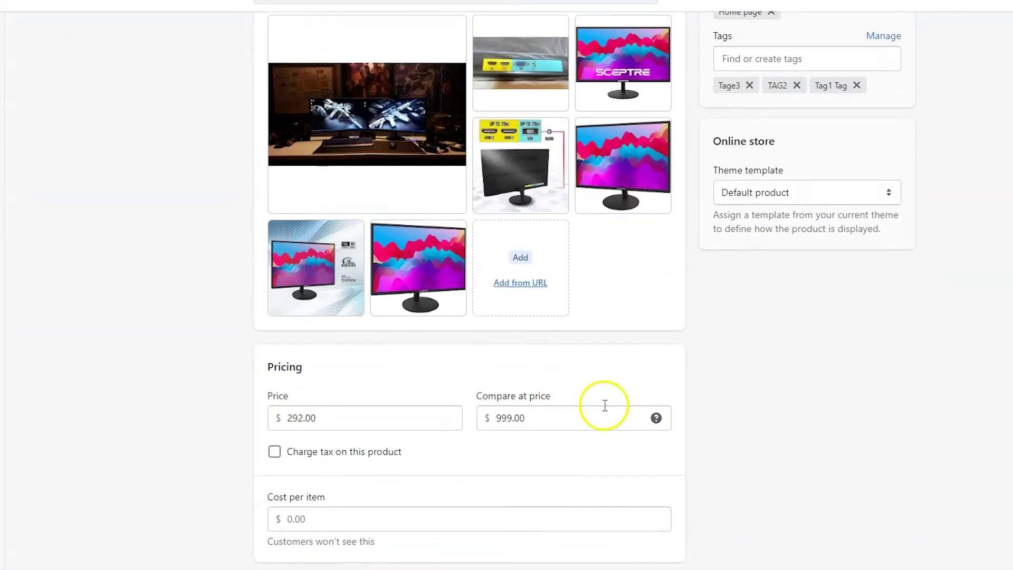
pyautogui.doubleClick(369, 217)
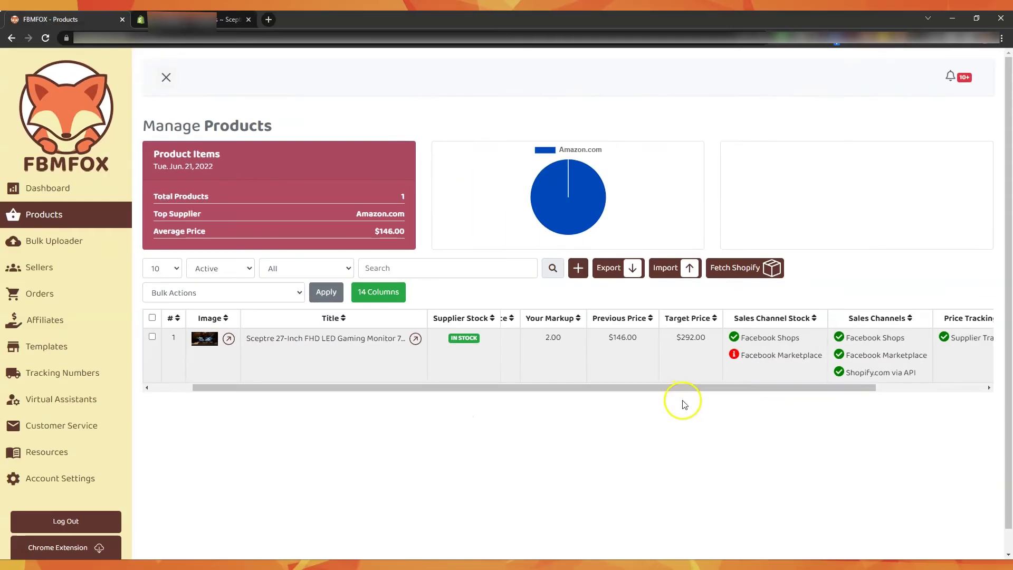
# - In FBMFOX, edit the Sceptre monitor product, set its target price to 300.00, and save the changes
pyautogui.moveTo(738, 410); pyautogui.dragTo(928, 413)
pyautogui.click(966, 342)
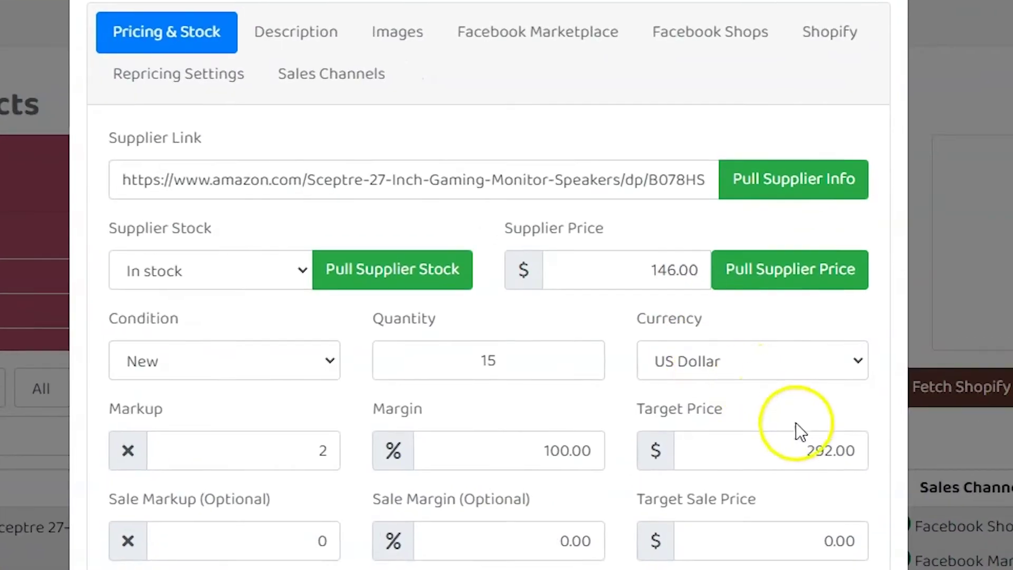
pyautogui.doubleClick(737, 411)
pyautogui.moveTo(791, 448); pyautogui.dragTo(856, 443)
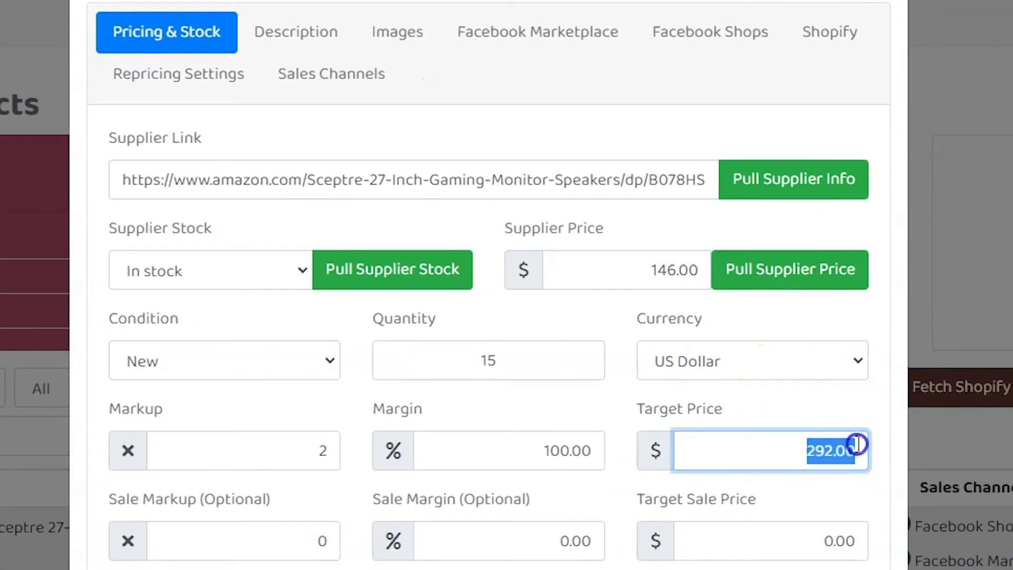
pyautogui.write('300')
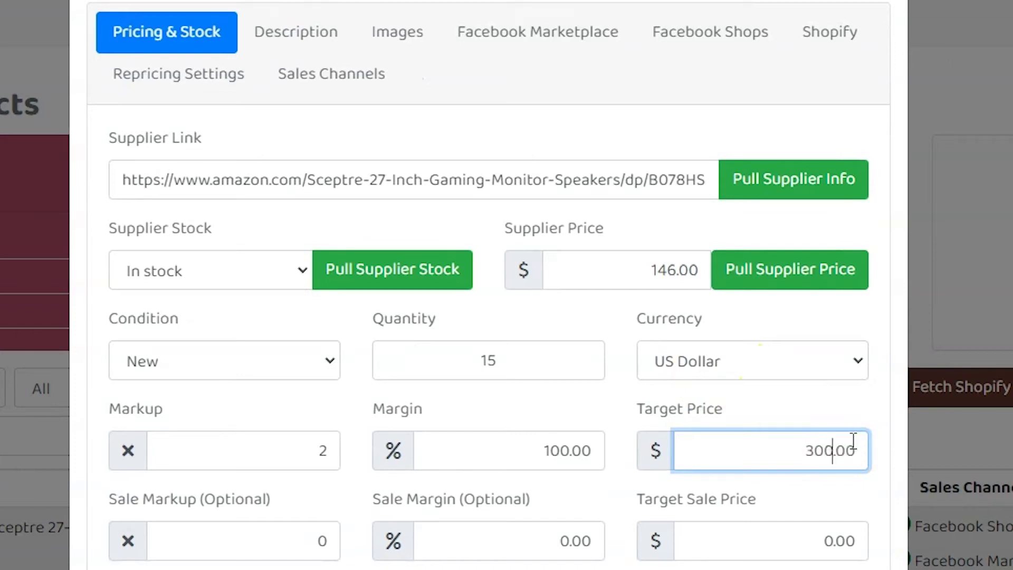
pyautogui.click(814, 418)
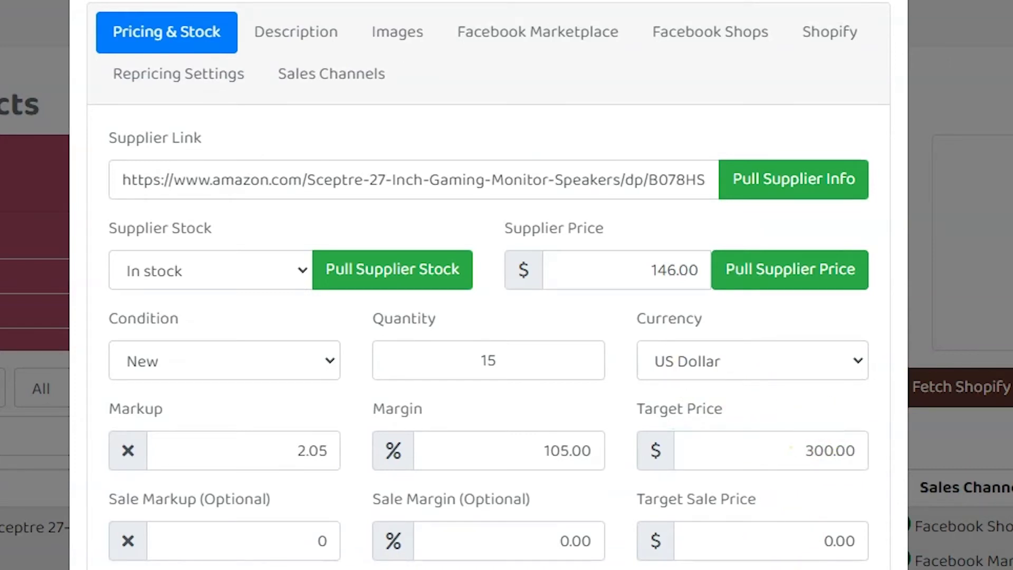
pyautogui.click(919, 304)
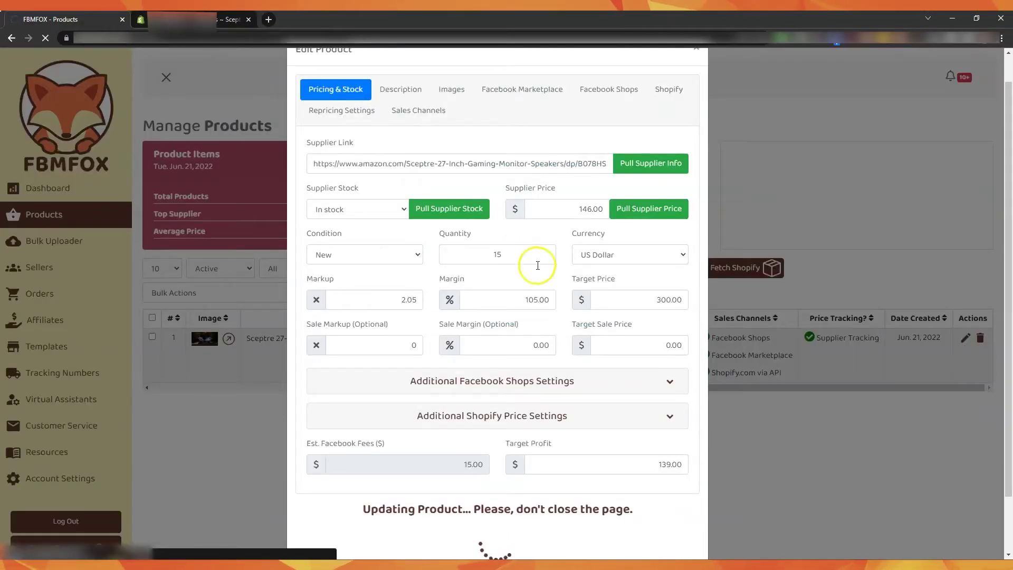
pyautogui.scroll(-2, 599, 295)
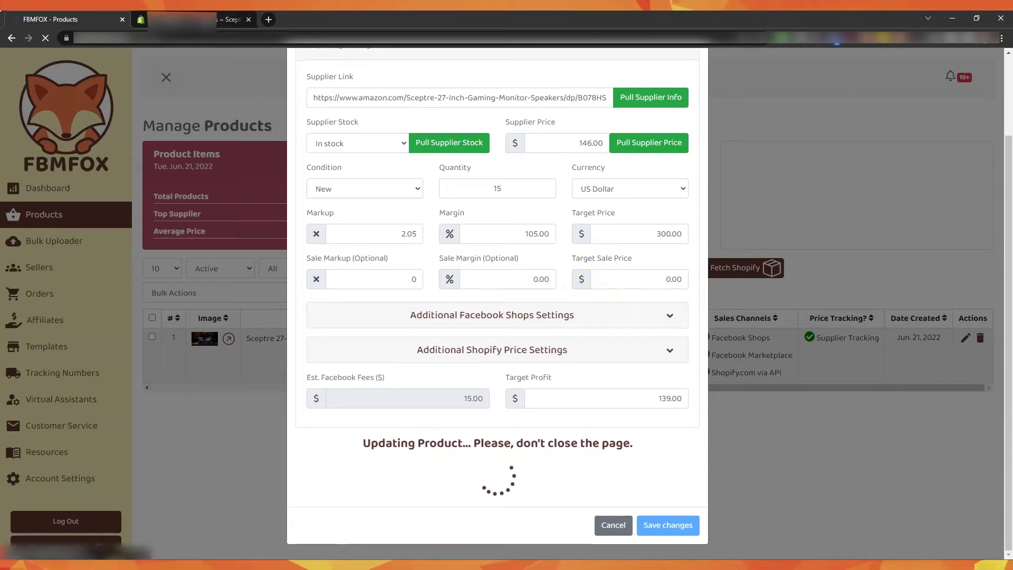
pyautogui.scroll(3, 570, 350)
pyautogui.scroll(-2, 530, 446)
pyautogui.click(528, 375)
pyautogui.scroll(-1, 528, 375)
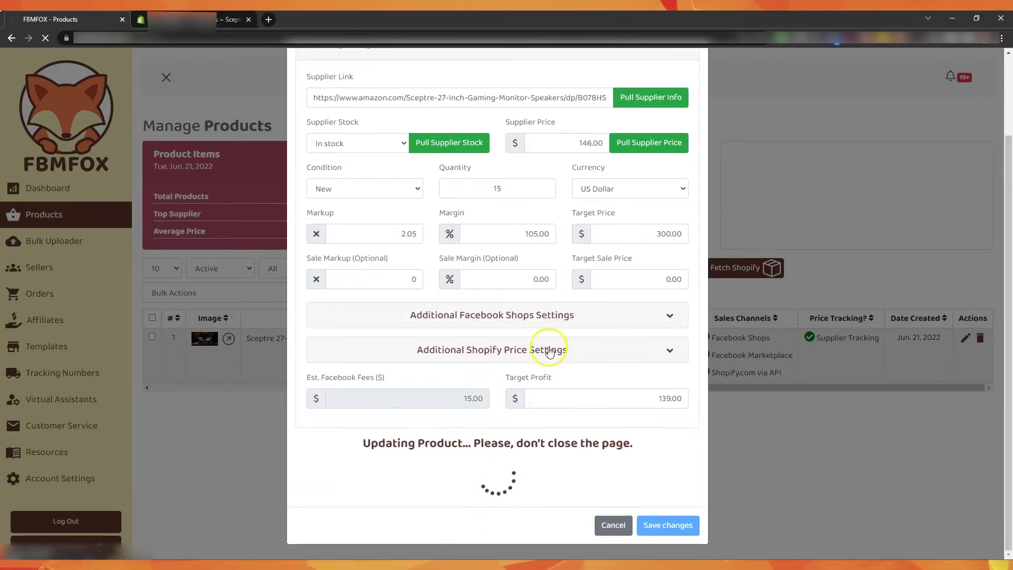
pyautogui.scroll(-1, 524, 375)
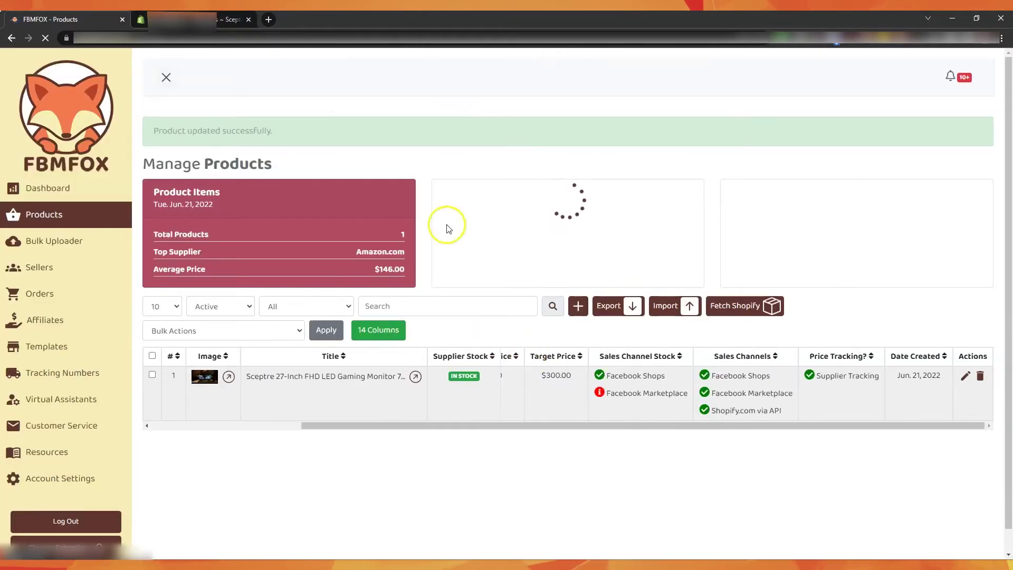
# - Reopen the Sceptre monitor product, examine the compare-at price in its additional Shopify price settings, and close the editor
pyautogui.click(964, 379)
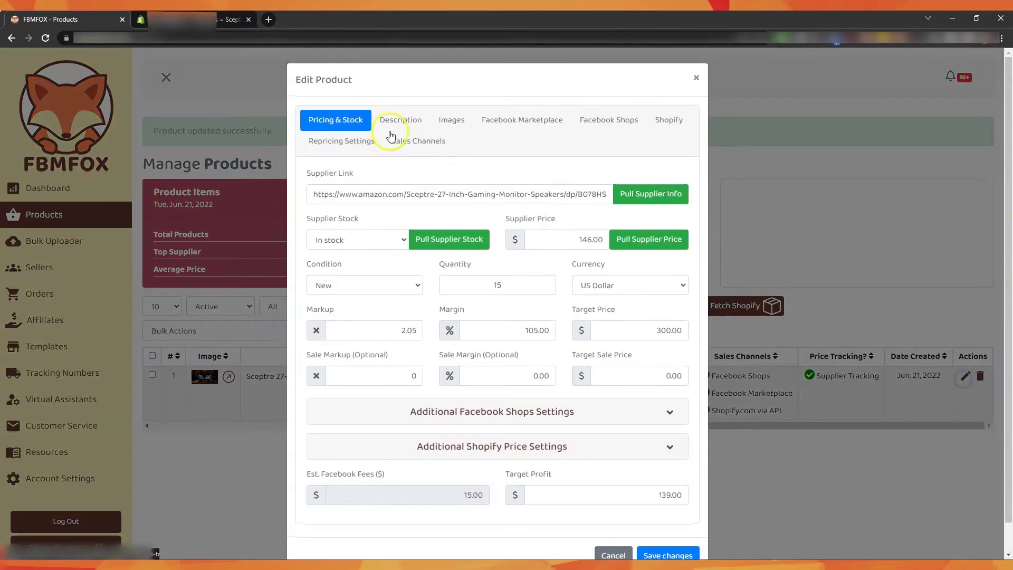
pyautogui.scroll(-1, 418, 260)
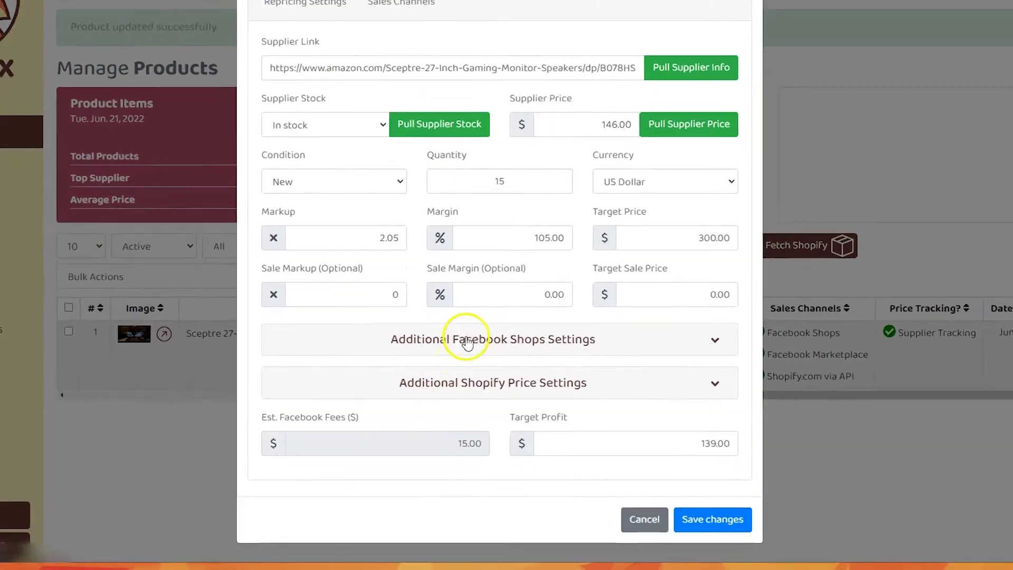
pyautogui.click(460, 416)
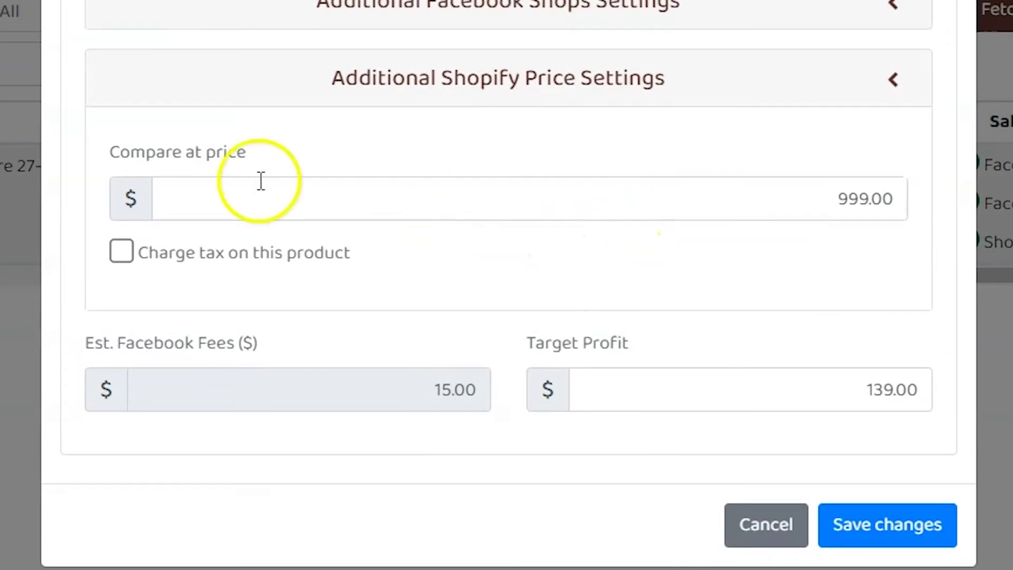
pyautogui.doubleClick(865, 203)
pyautogui.scroll(5, 873, 232)
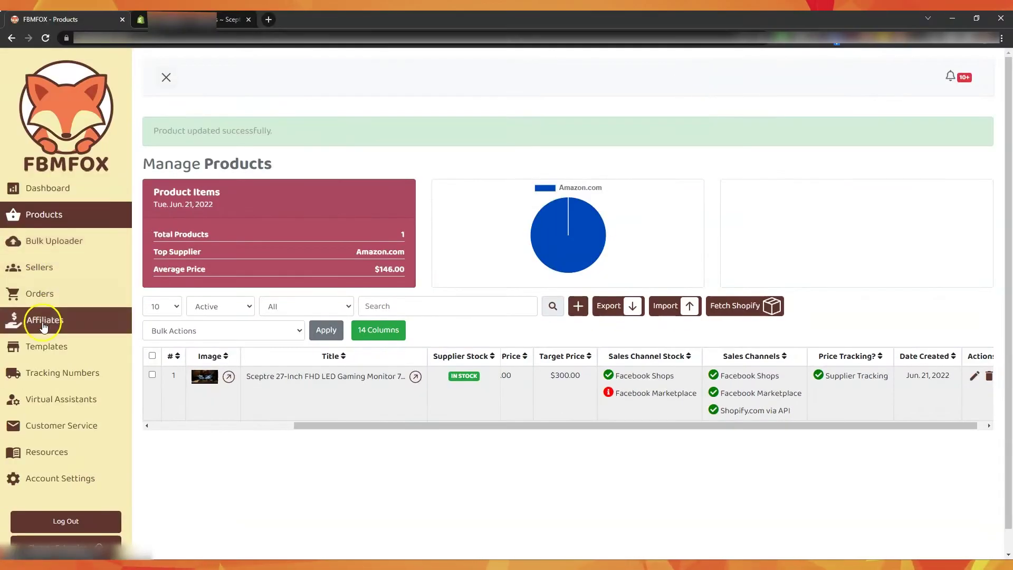
# - Open Shopify Template 1.0, examine the compare-at price in its additional Shopify price settings, and close the template
pyautogui.click(35, 345)
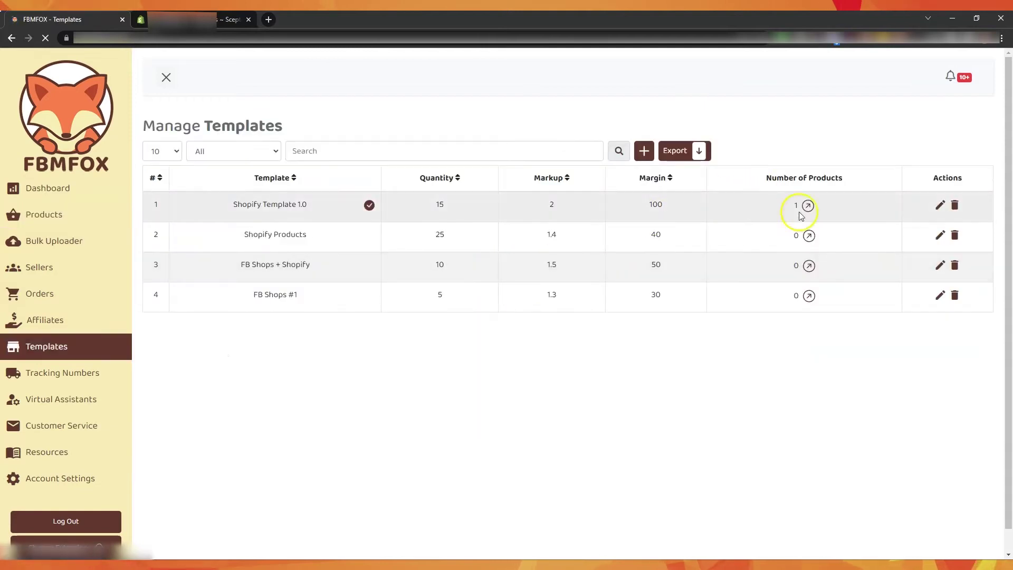
pyautogui.click(939, 206)
pyautogui.scroll(-1, 502, 300)
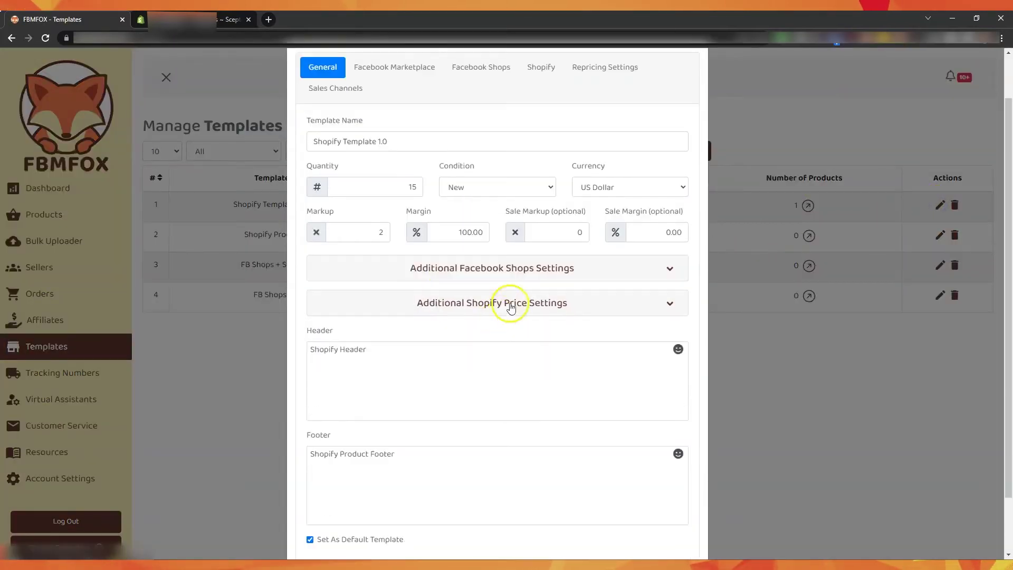
pyautogui.click(501, 303)
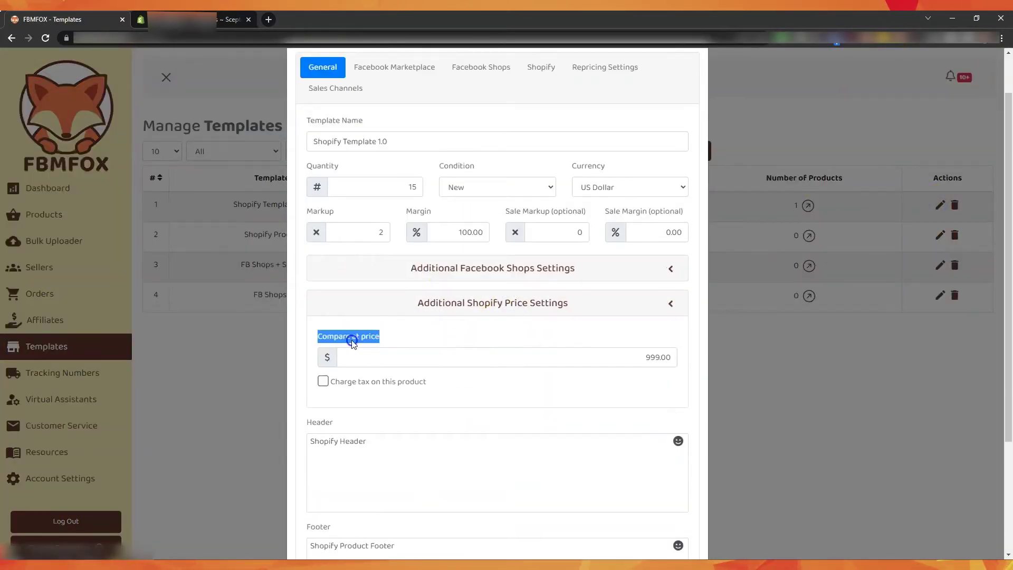
pyautogui.scroll(1, 352, 342)
pyautogui.click(696, 78)
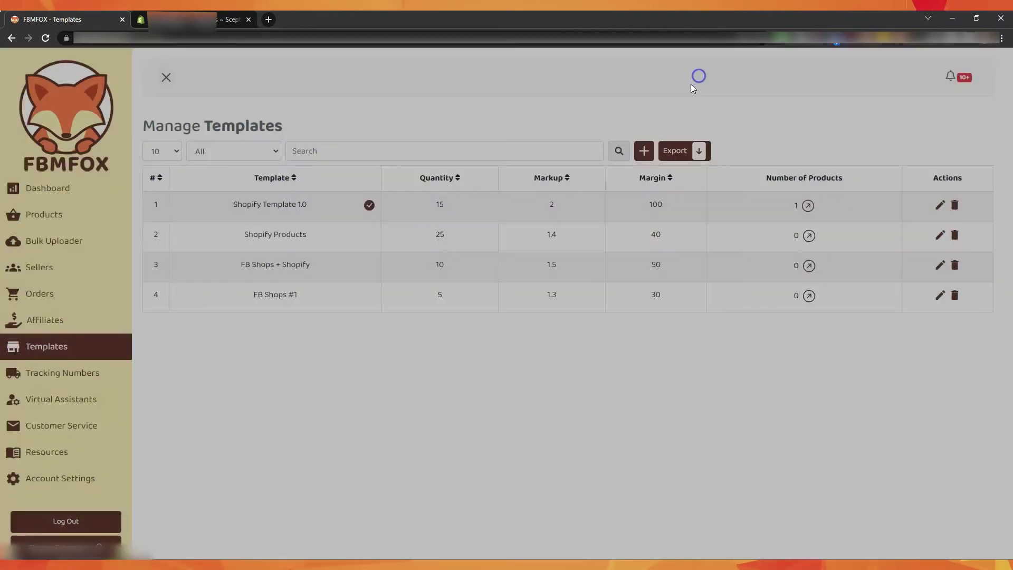
# - Switch to Shopify, reload the Sceptre monitor's product page, and check its price, tags, inventory and shipping details
pyautogui.click(179, 20)
pyautogui.click(45, 38)
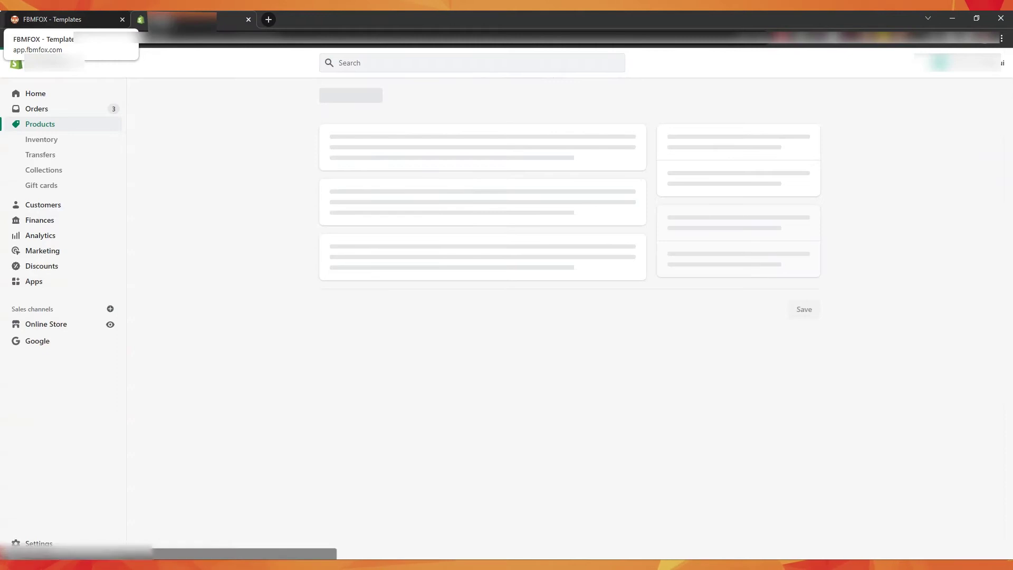
pyautogui.scroll(-5, 241, 273)
pyautogui.scroll(-4, 241, 271)
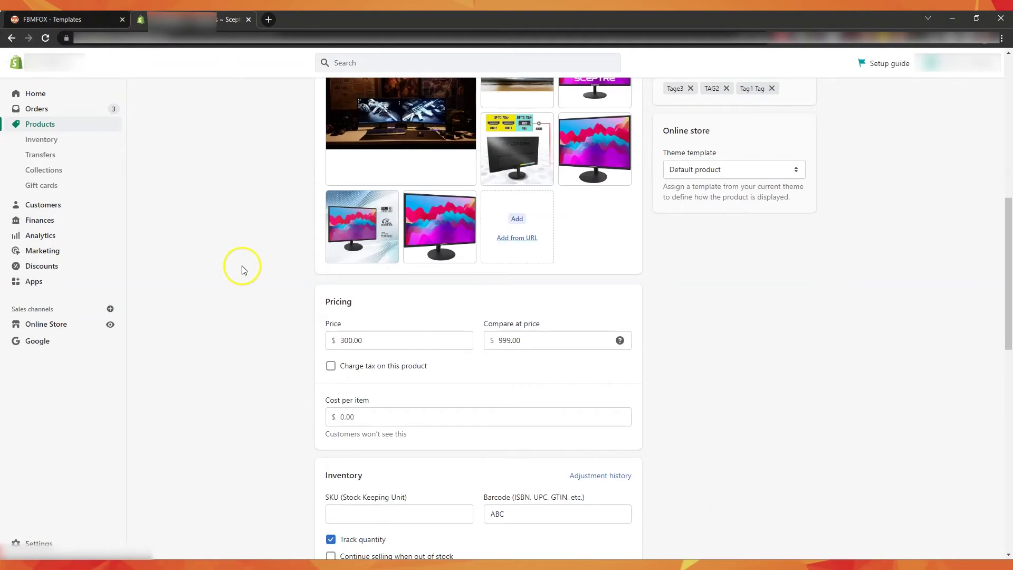
pyautogui.scroll(10, 181, 211)
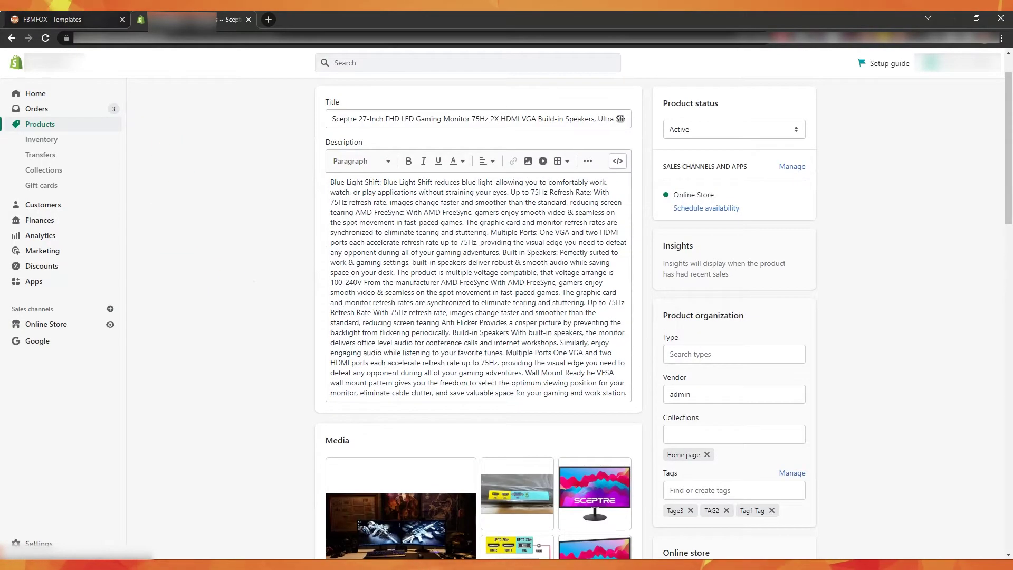
pyautogui.scroll(-1, 214, 170)
pyautogui.scroll(-15, 224, 169)
pyautogui.scroll(6, 217, 172)
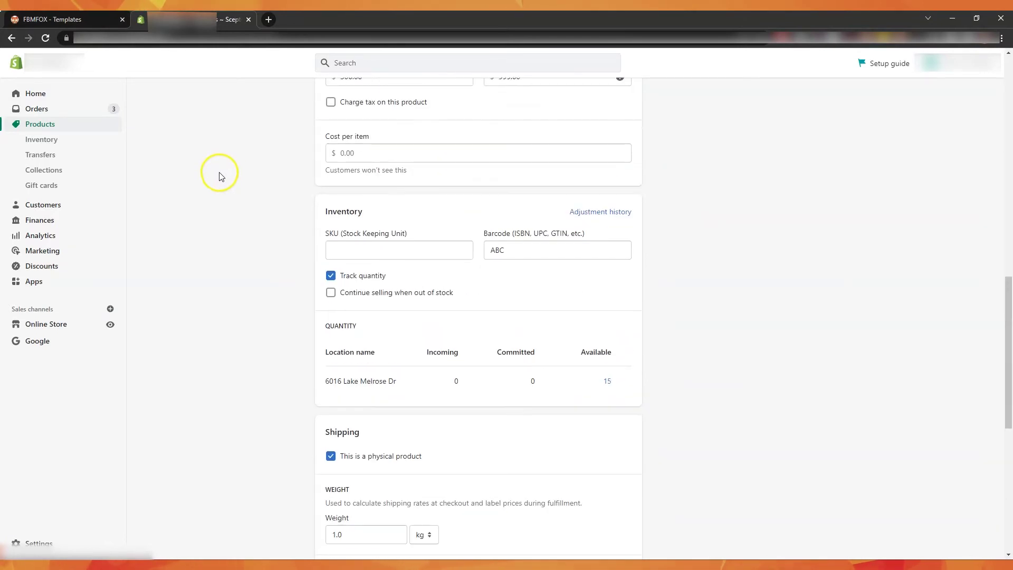
pyautogui.scroll(-8, 221, 176)
pyautogui.scroll(-2, 221, 177)
# - Return to FBMFOX, examine the sales channel settings of Shopify Template 1.0, including Shopify via API, and leave the template
pyautogui.hotkey('ctrl', 'shift', 'Tab')
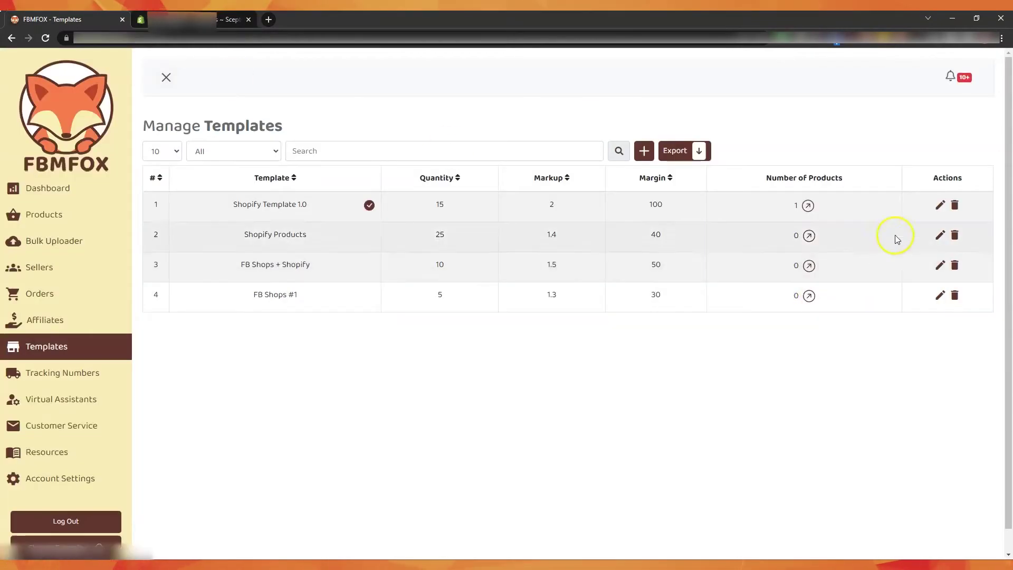
pyautogui.click(938, 210)
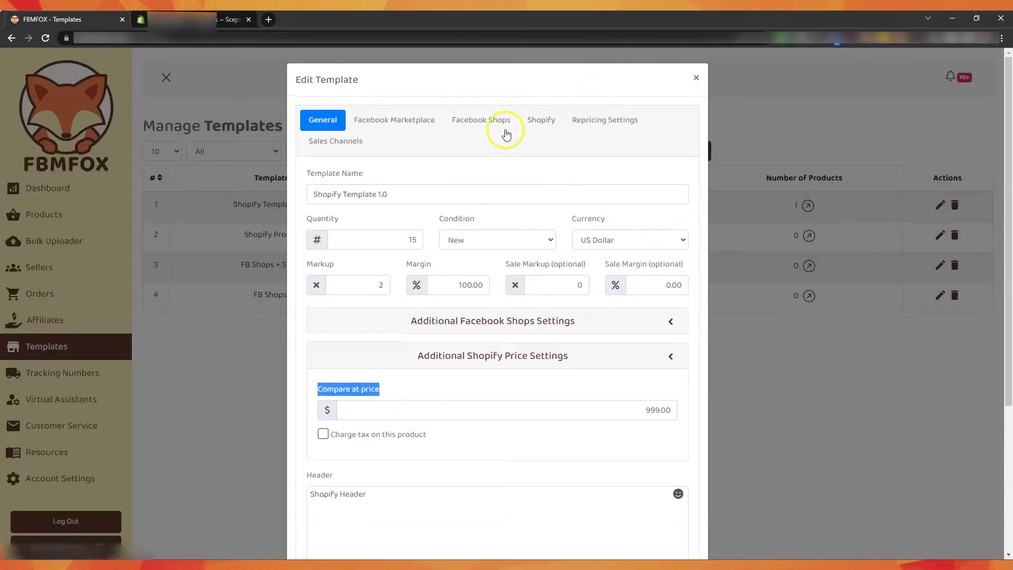
pyautogui.click(360, 142)
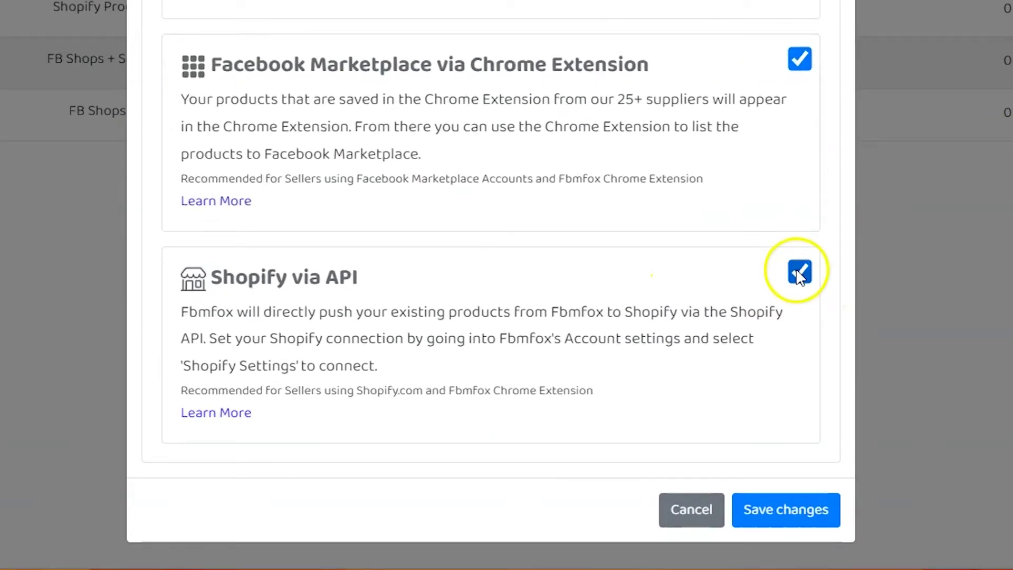
pyautogui.click(785, 545)
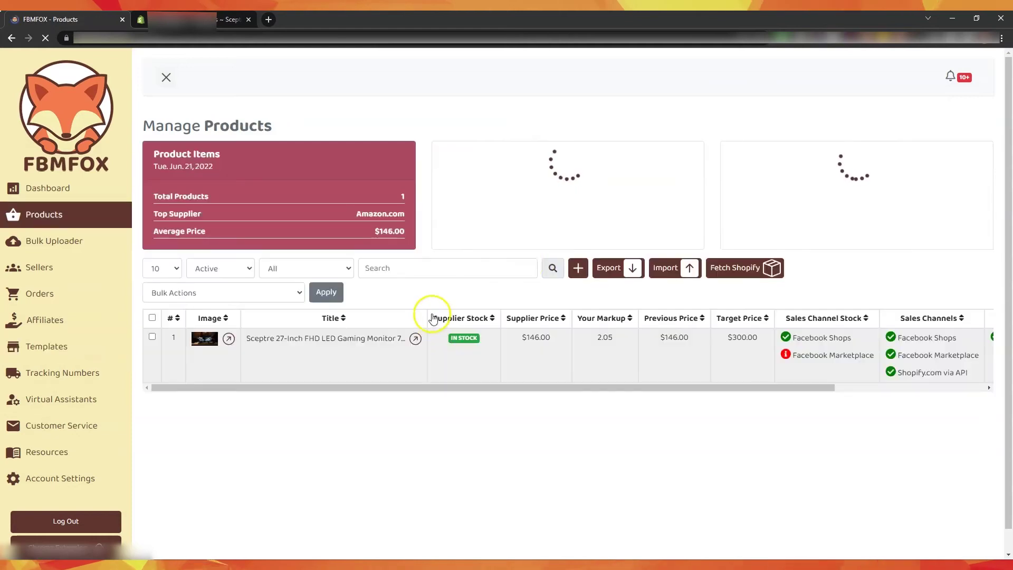
# - Open the Sceptre monitor product, examine its enabled sales channels, including Shopify via API, and close the editor
pyautogui.moveTo(809, 388); pyautogui.dragTo(942, 395)
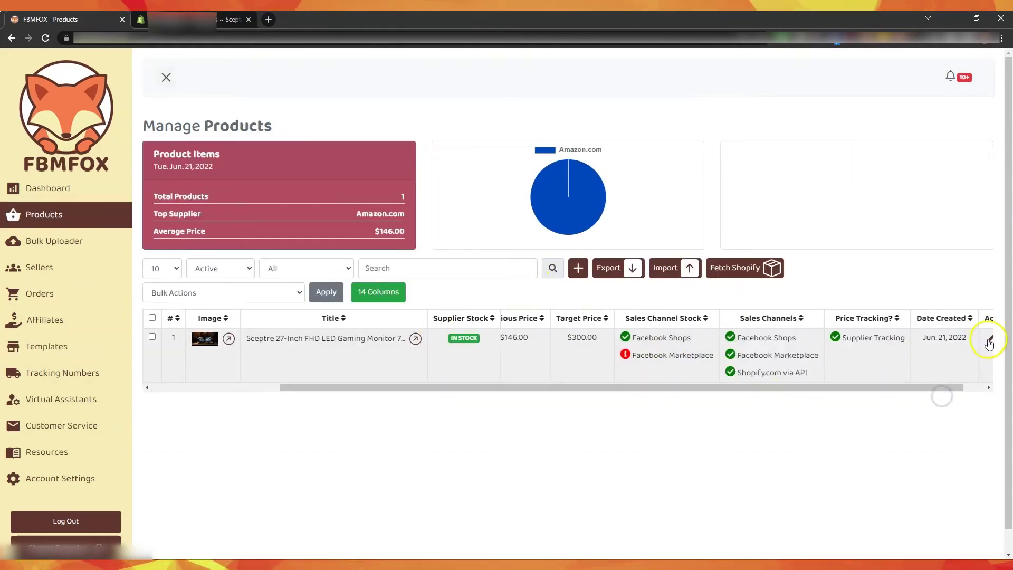
pyautogui.click(988, 340)
pyautogui.click(402, 139)
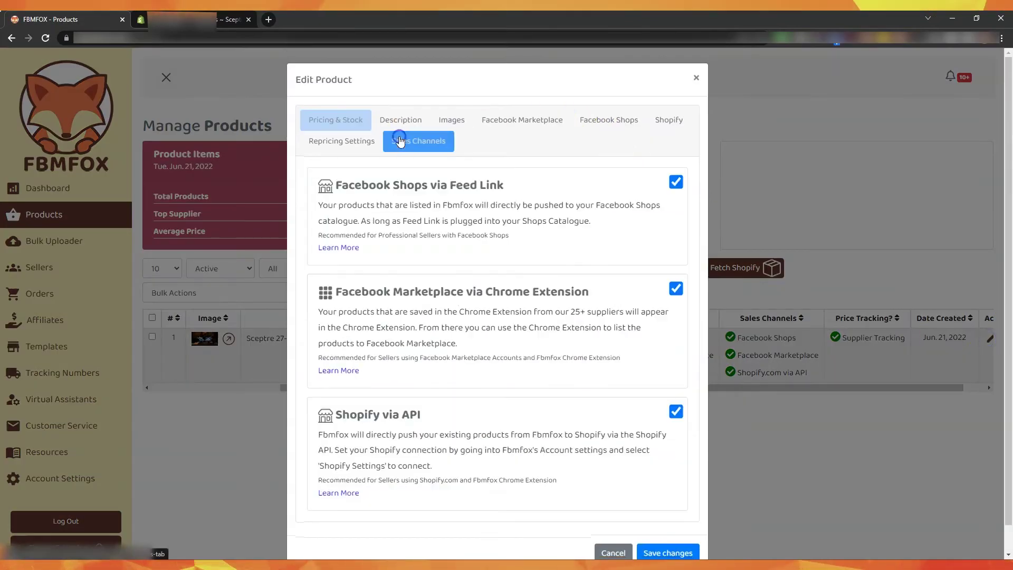
pyautogui.click(695, 78)
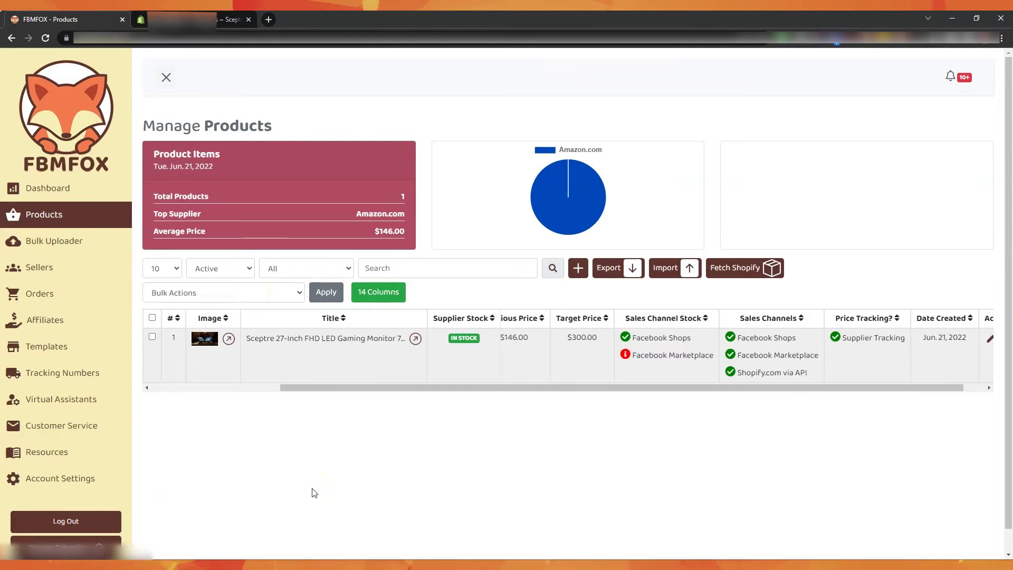
# - Start a new template in the templates section and name it "Shopify Template"
pyautogui.click(111, 353)
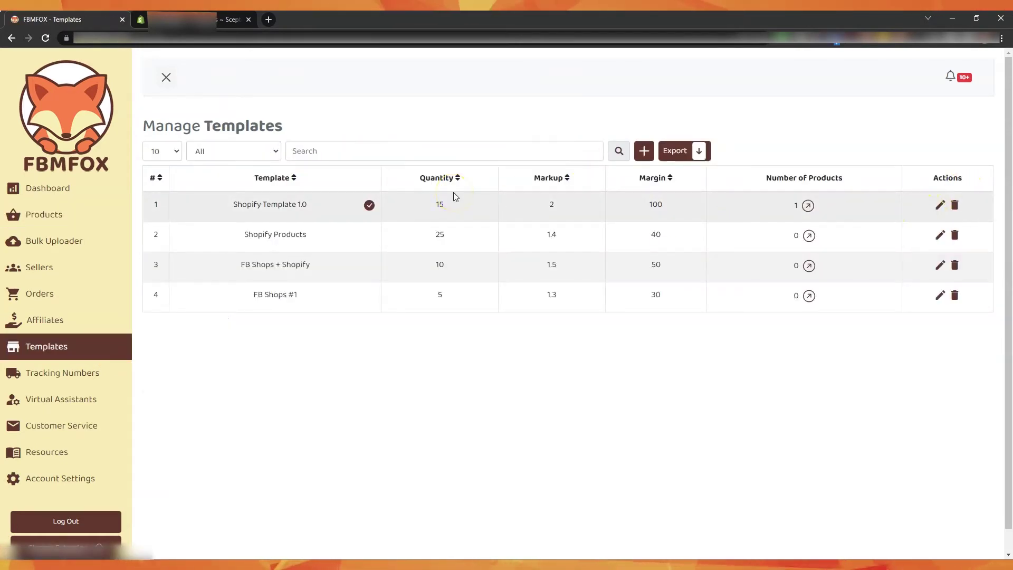
pyautogui.click(643, 153)
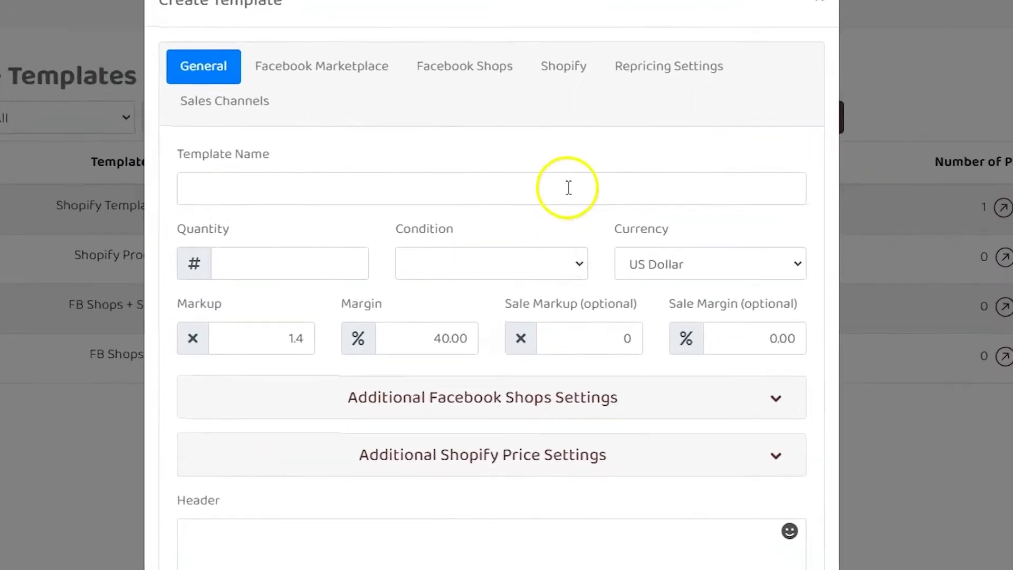
pyautogui.click(476, 202)
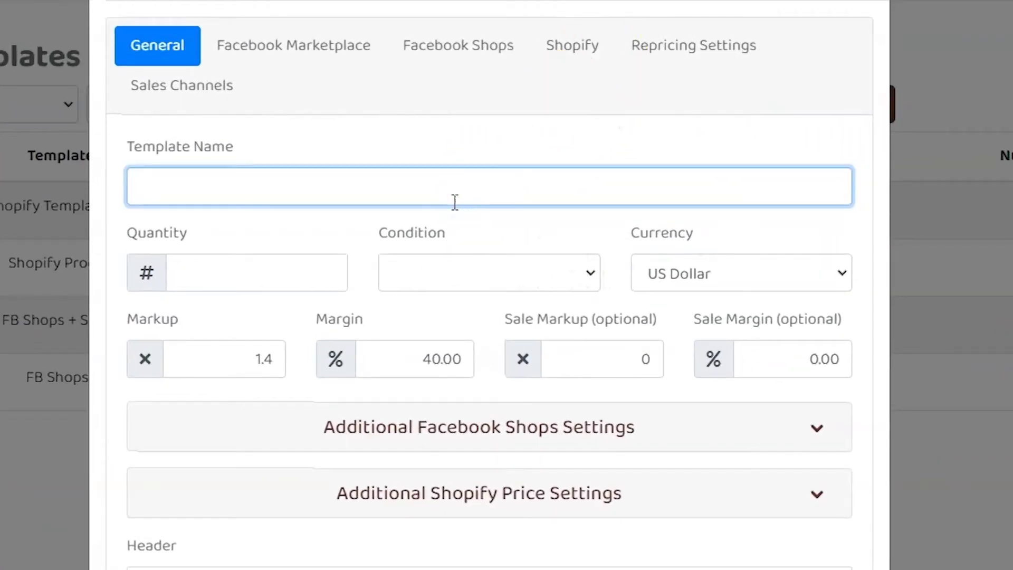
pyautogui.write('Shopify T')
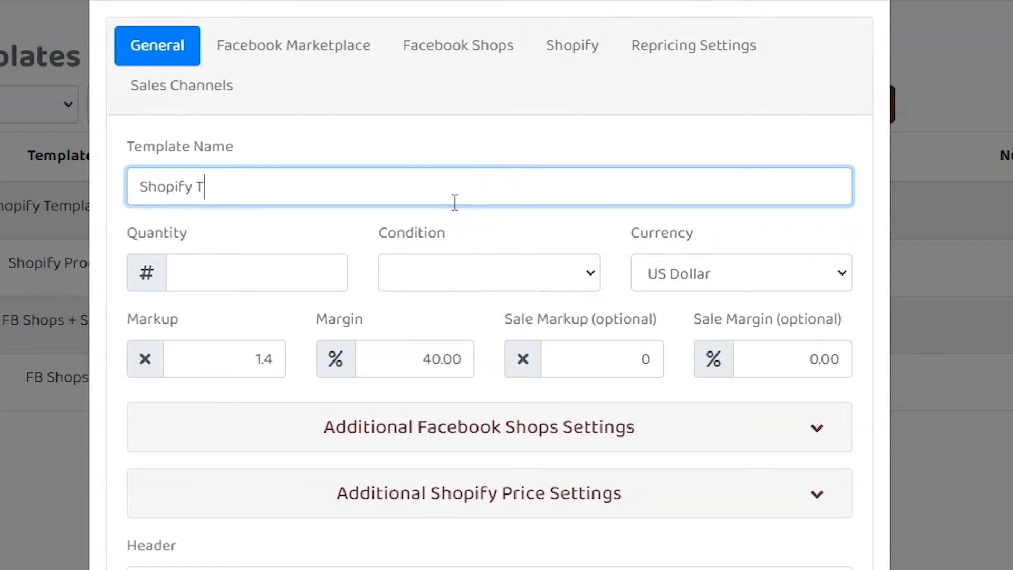
pyautogui.write('emplate')
pyautogui.press('Tab')
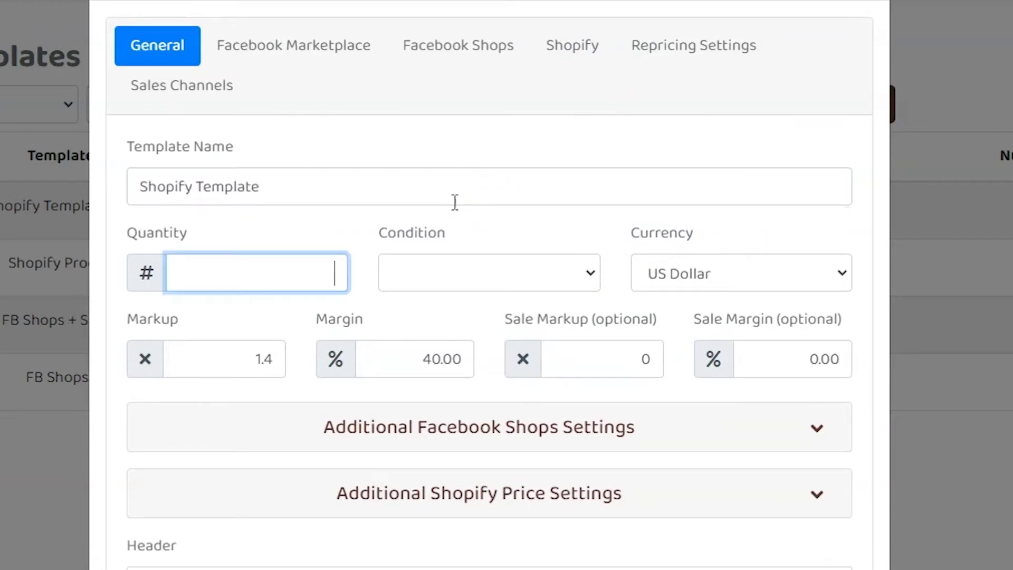
# - Set the new template's quantity to 5, condition to New and margin to 50%
pyautogui.press('Tab')
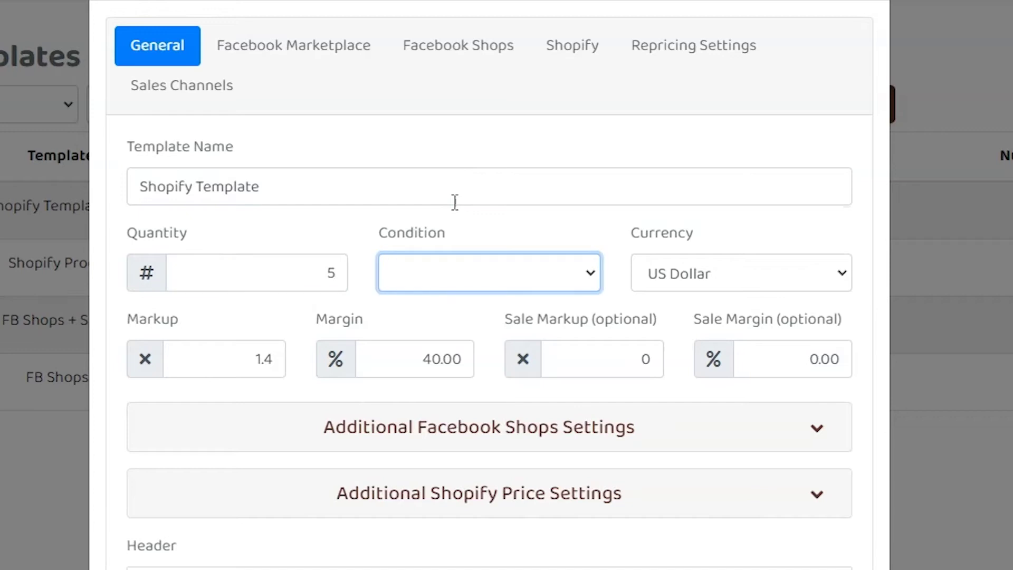
pyautogui.click(539, 259)
pyautogui.click(508, 325)
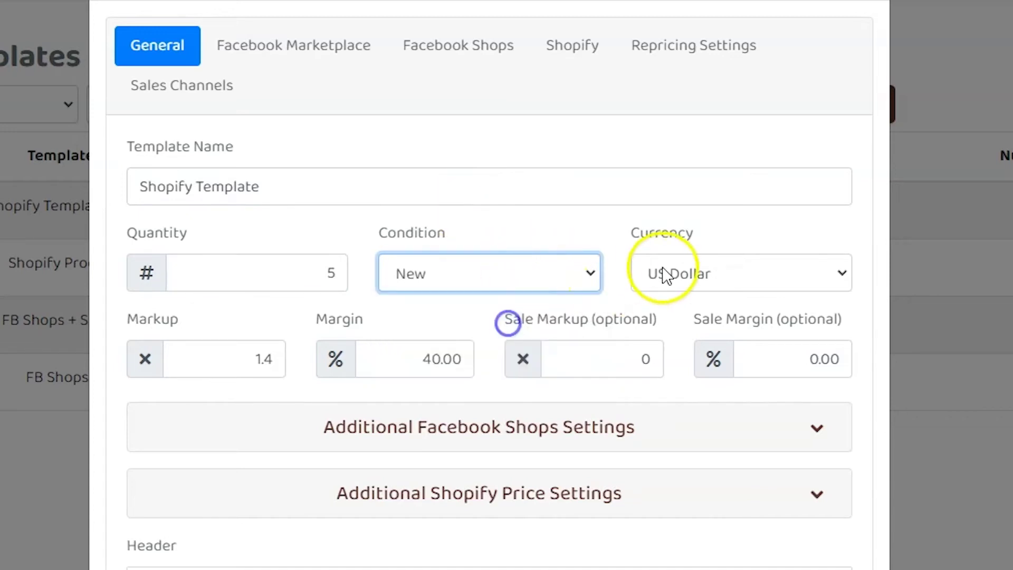
pyautogui.scroll(-4, 633, 269)
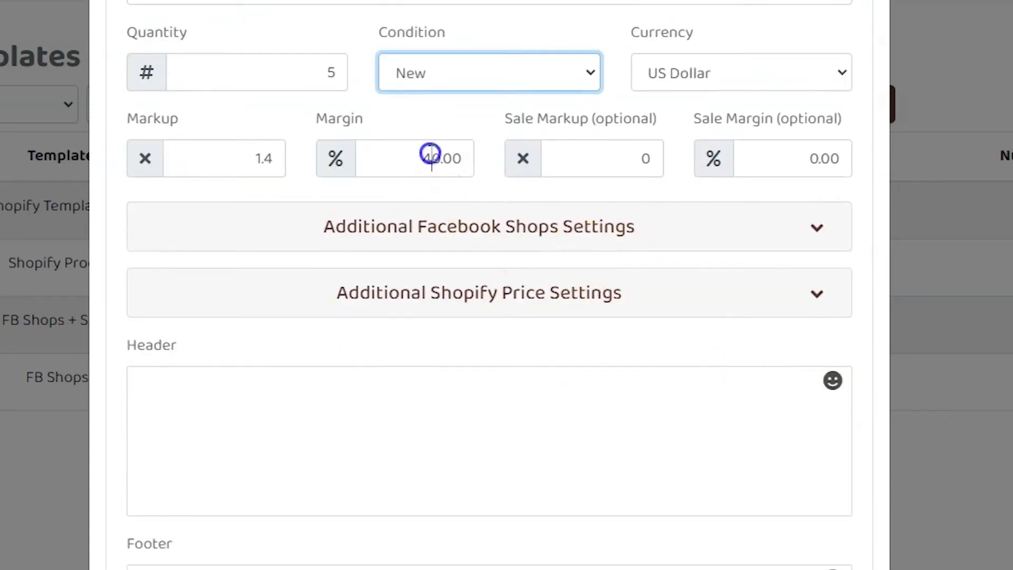
pyautogui.doubleClick(431, 157)
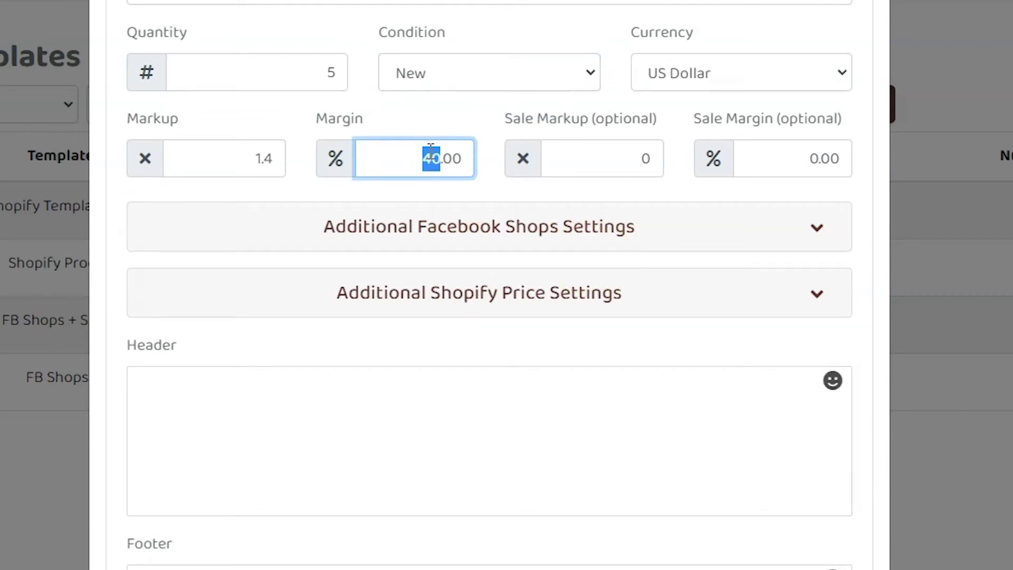
pyautogui.write('50')
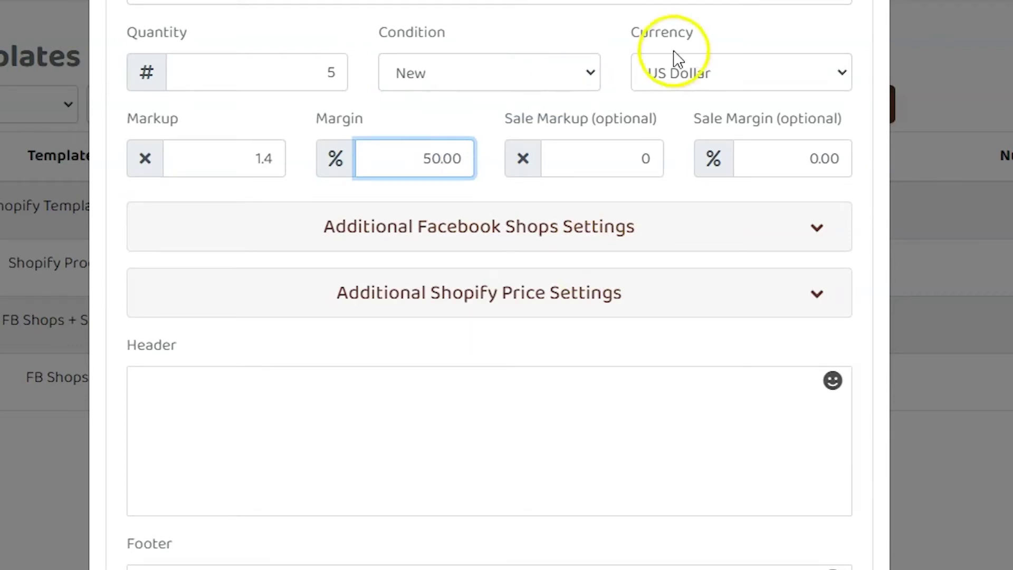
# - Set the compare-at price to 2,000.00 in the template's additional Shopify price settings and collapse that section
pyautogui.scroll(-1, 639, 131)
pyautogui.click(520, 267)
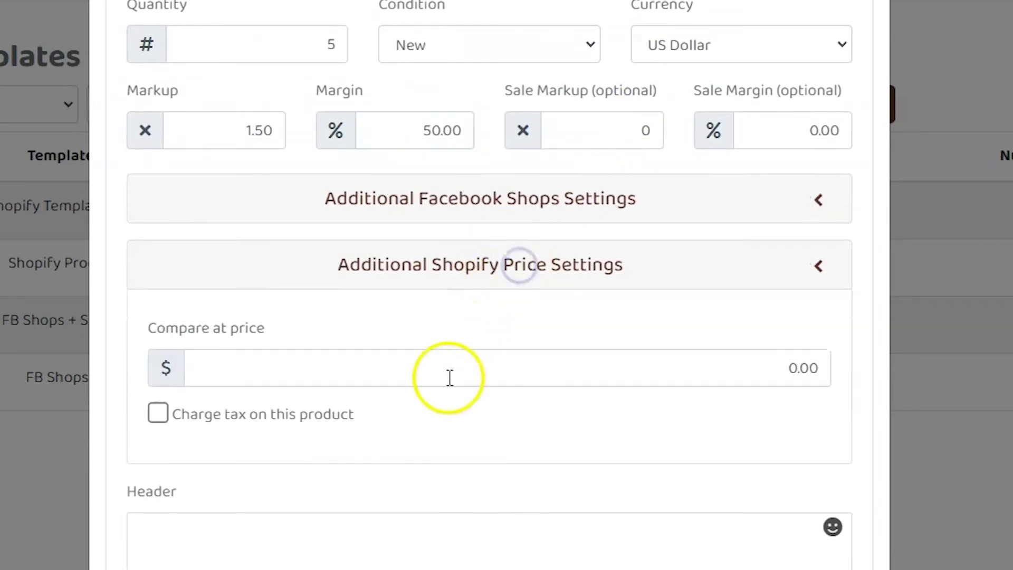
pyautogui.click(448, 378)
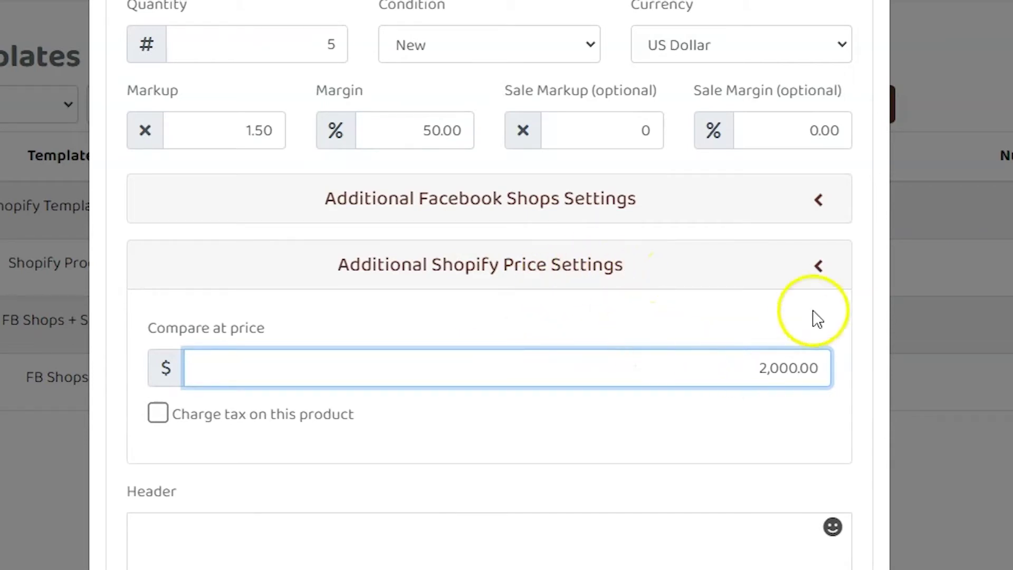
pyautogui.scroll(1, 800, 265)
pyautogui.scroll(-2, 815, 238)
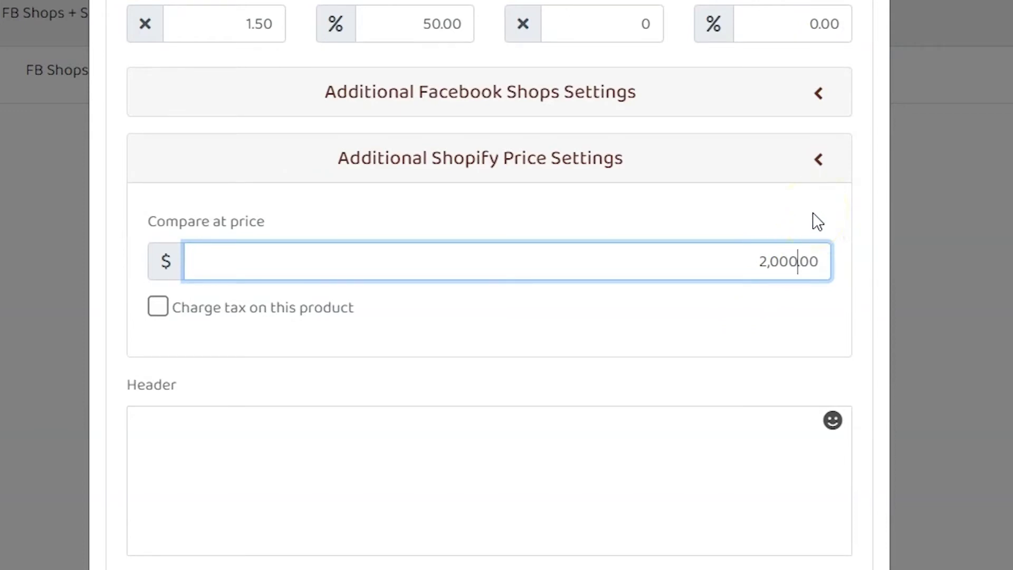
pyautogui.click(822, 156)
# - Enter "Shopify Header" as the template's header and "Thank you have a great day!" as its footer
pyautogui.scroll(-5, 753, 174)
pyautogui.click(745, 125)
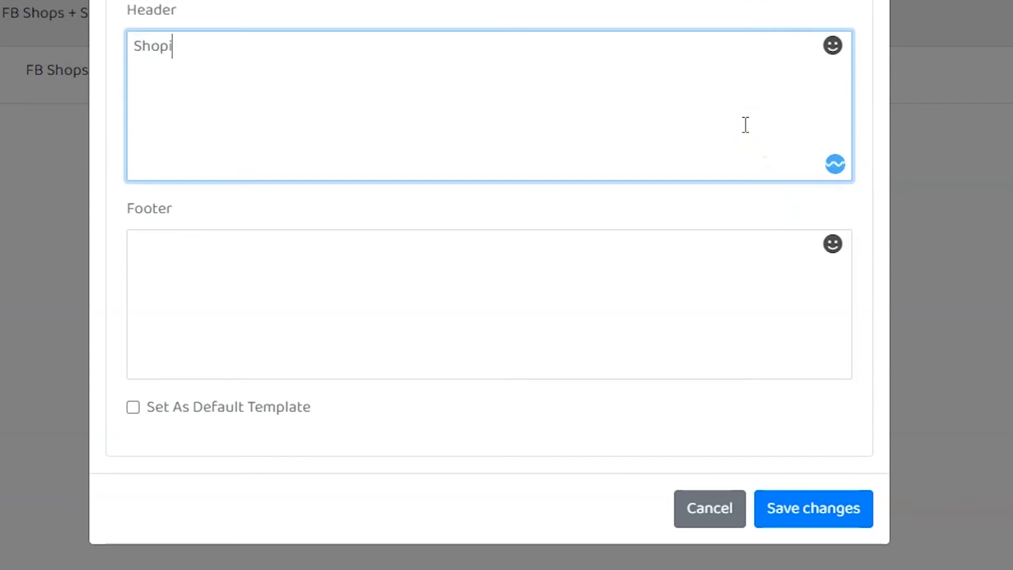
pyautogui.press('Tab')
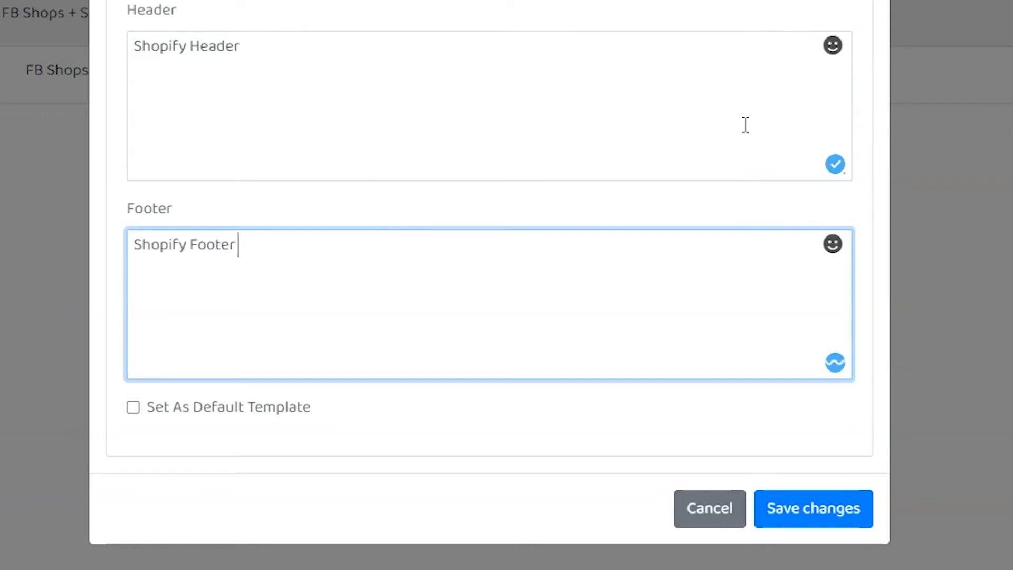
pyautogui.hotkey('ctrl', 'a')
pyautogui.write('Th')
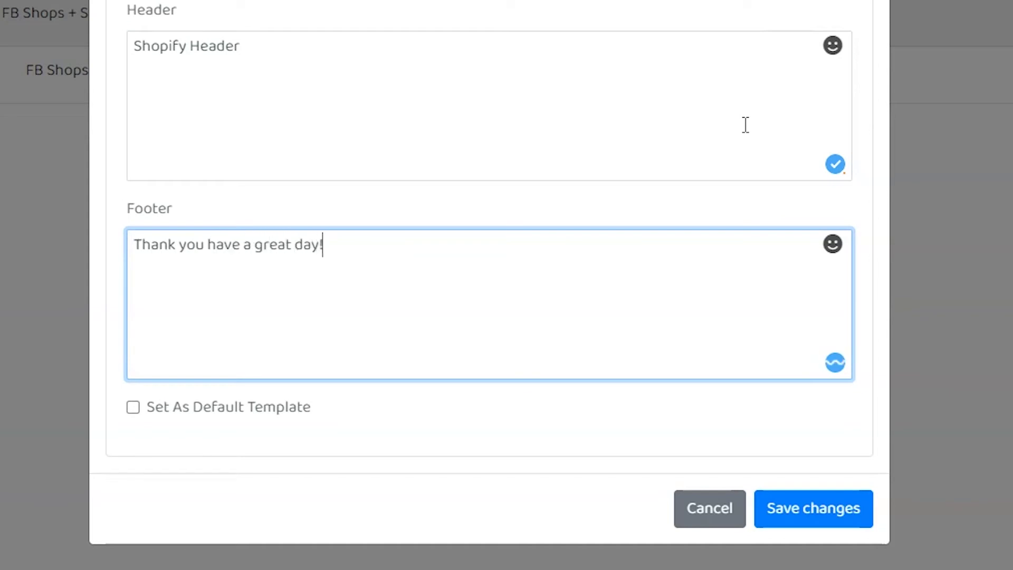
# - Replace the template's header text with "Thanks for visiting our store."
pyautogui.click(653, 24)
pyautogui.click(620, 49)
pyautogui.hotkey('ctrl', 'a')
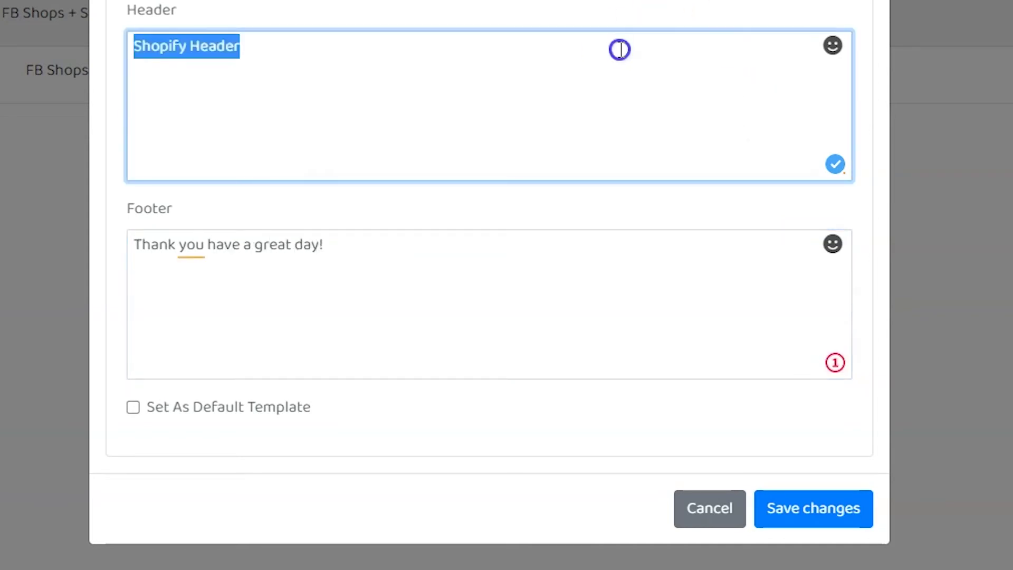
pyautogui.write('Thanks for visiting our store.')
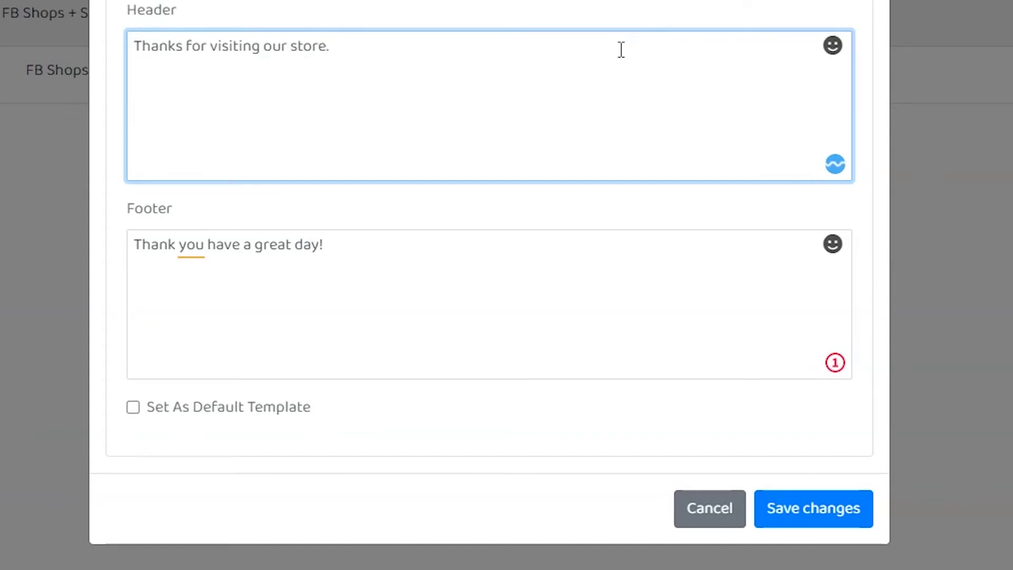
# - Add the tag Electronics in the new template's Shopify settings
pyautogui.scroll(10, 593, 106)
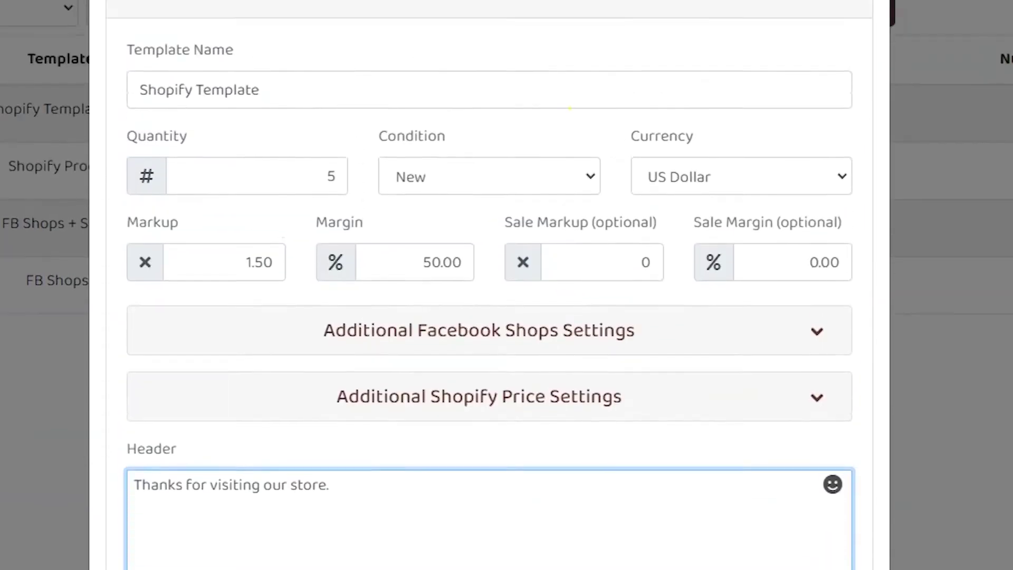
pyautogui.click(580, 59)
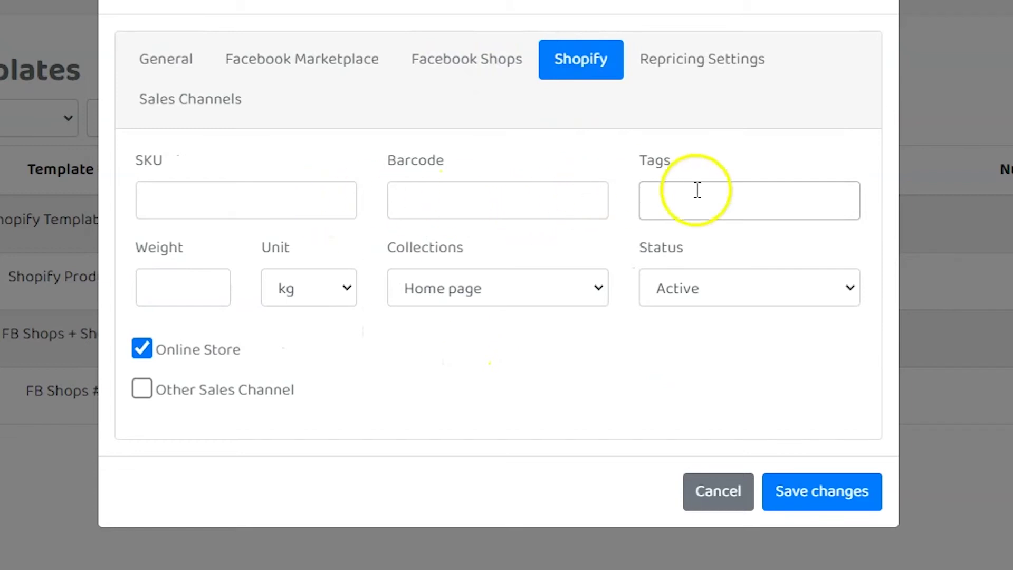
pyautogui.click(733, 191)
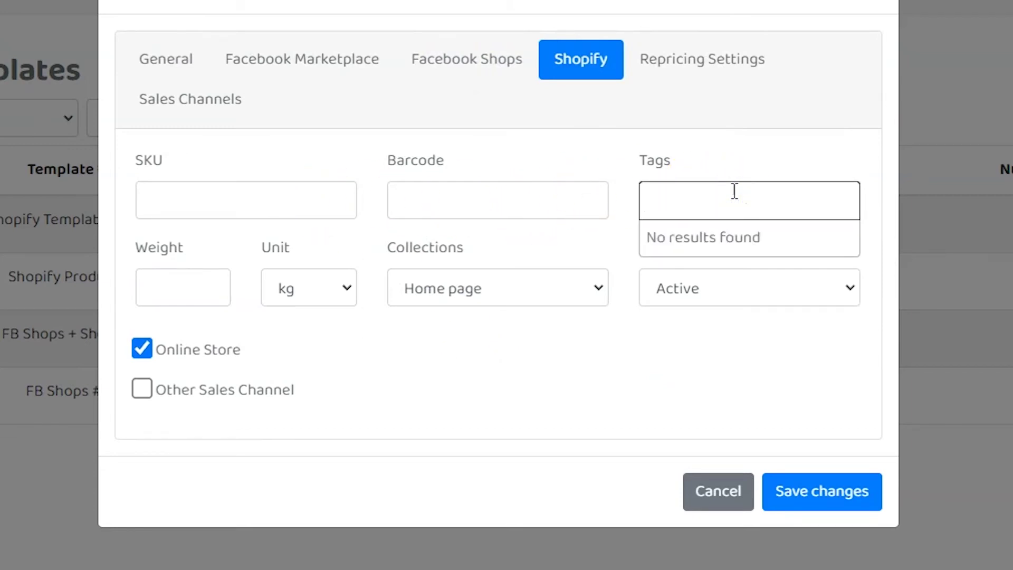
pyautogui.write('Elect')
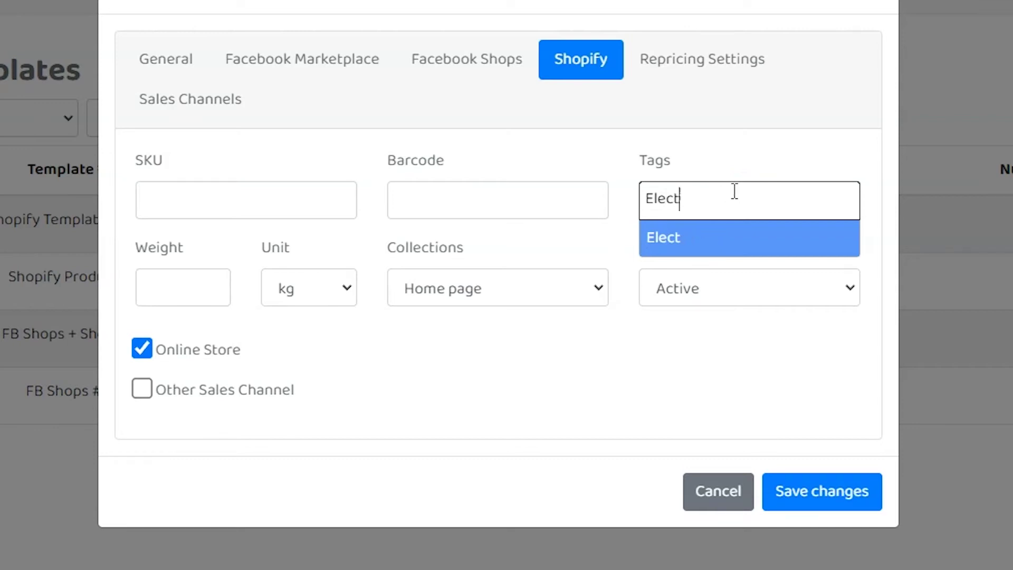
pyautogui.write('ronics')
pyautogui.press('Return')
# - Add the tags Computer, Software, and Home and Garden to the template's Shopify settings
pyautogui.write('Compuete')
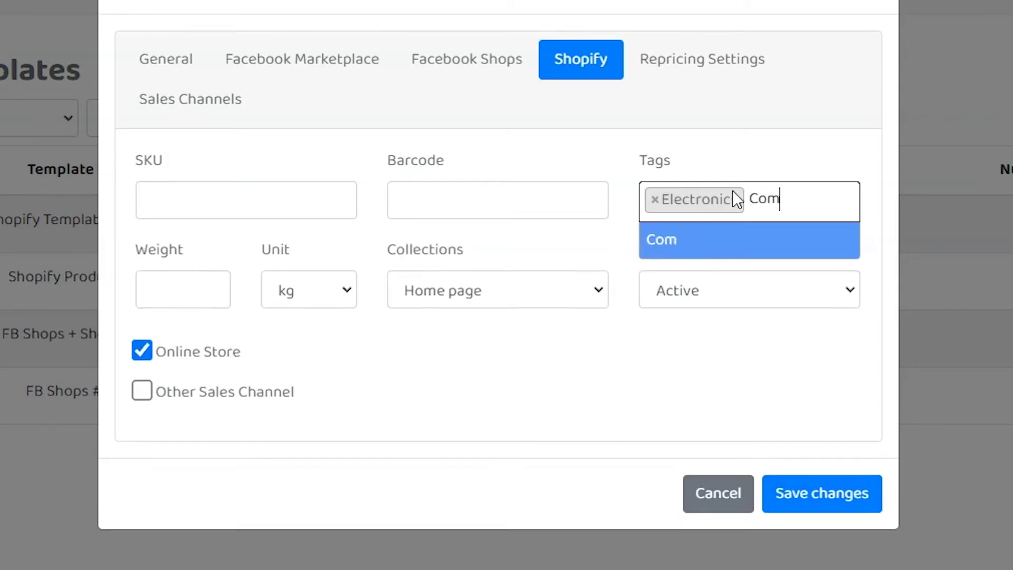
pyautogui.press('BackSpace')
pyautogui.press('BackSpace')
pyautogui.press('BackSpace')
pyautogui.write('ter')
pyautogui.press('Return')
pyautogui.write('Software')
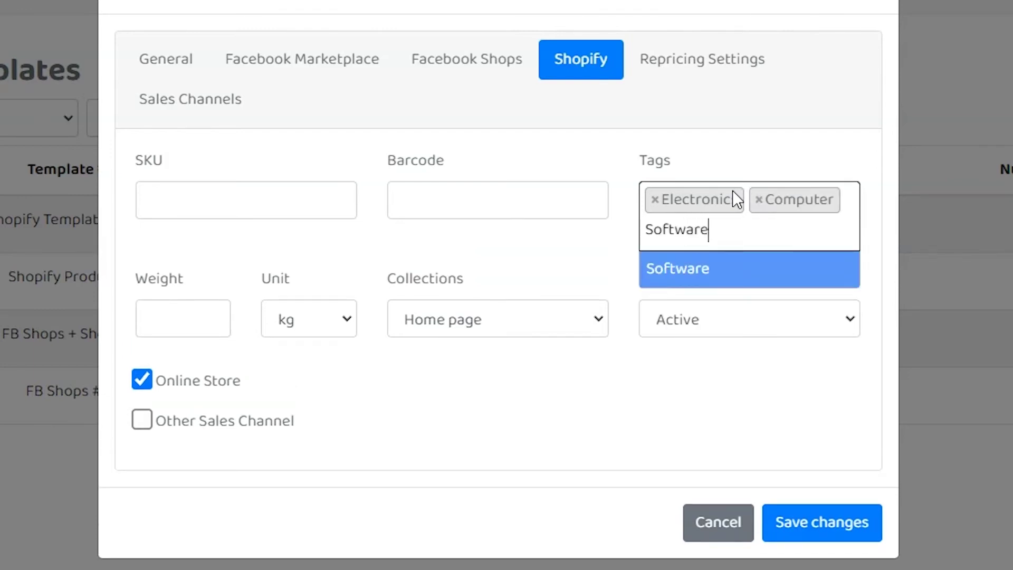
pyautogui.press('Return')
pyautogui.write('Home and Garden')
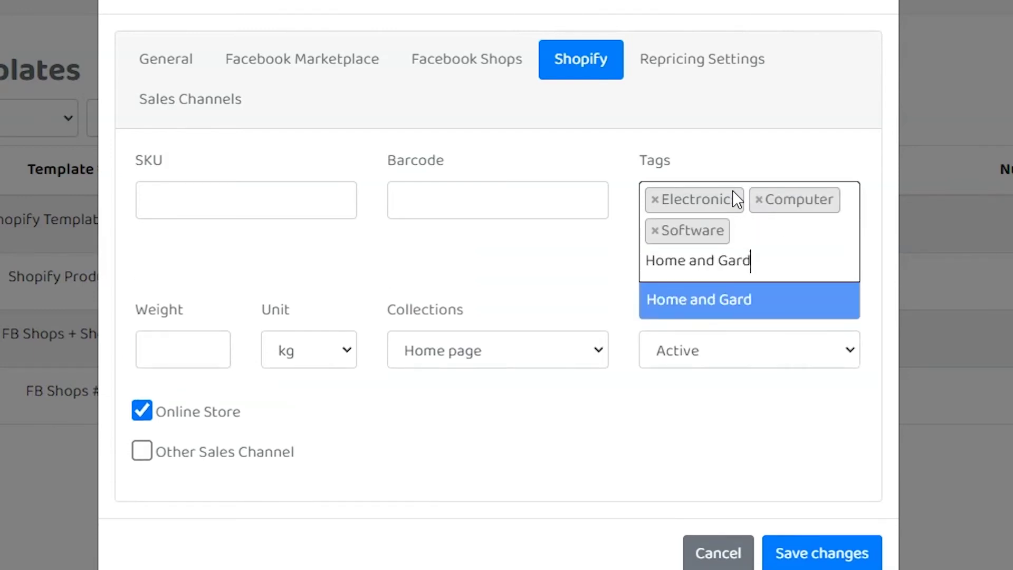
pyautogui.press('Return')
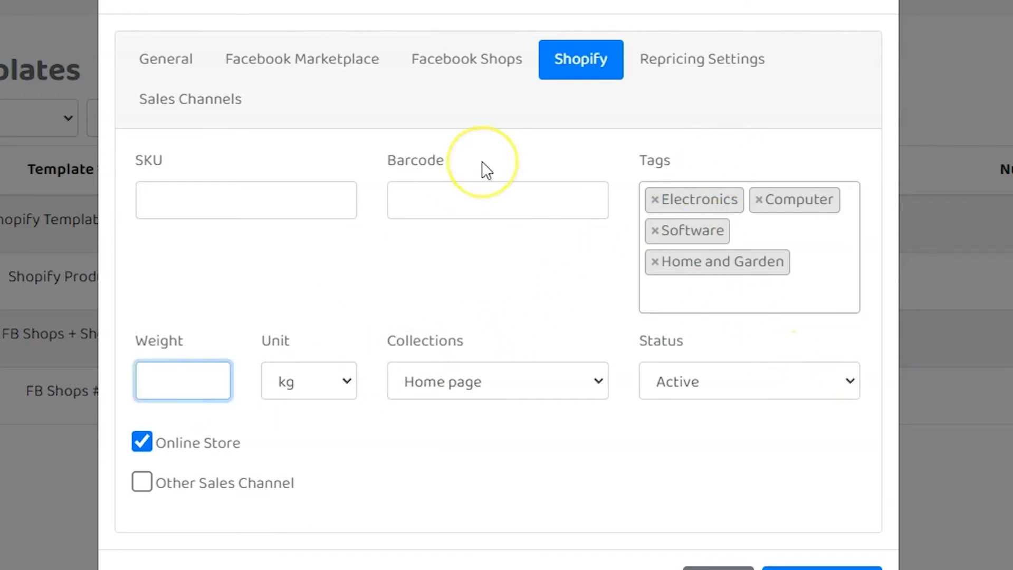
# - Set the template's Shopify weight to 5 kg and check the available status options
pyautogui.press('Tab')
pyautogui.press('Tab')
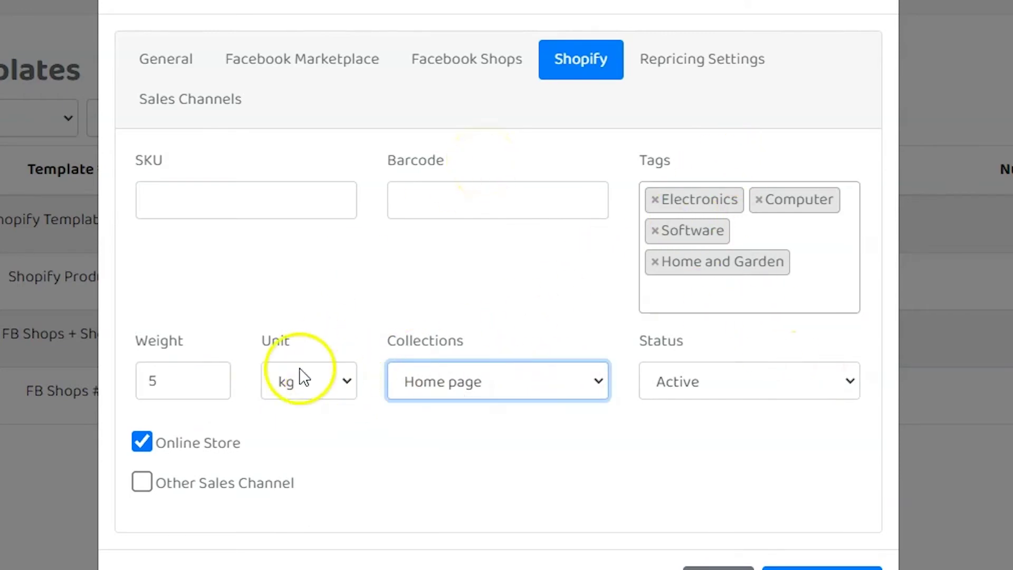
pyautogui.click(734, 384)
pyautogui.click(452, 308)
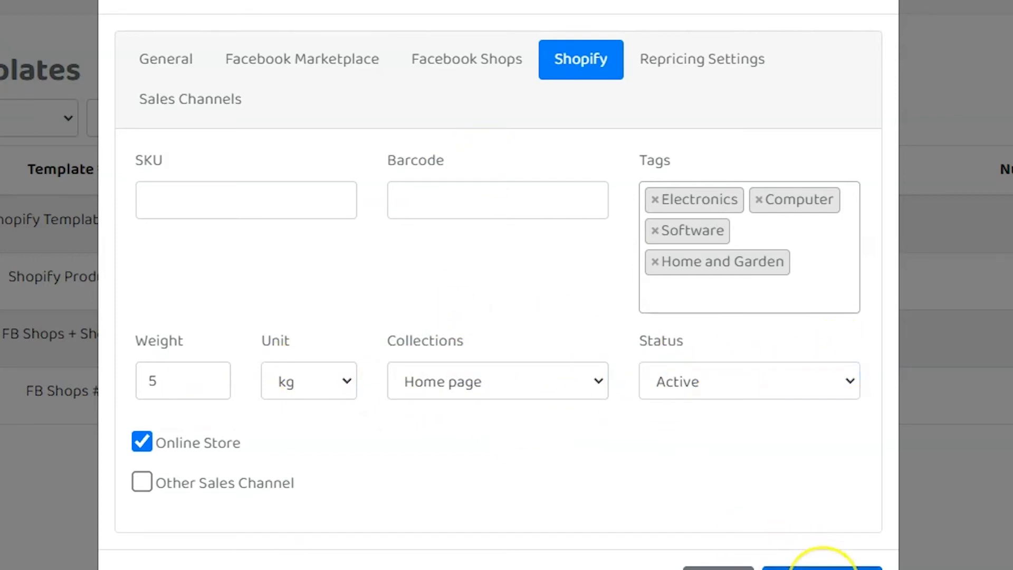
# - Check that Shopify via API is enabled in the template's sales channels and save the new template
pyautogui.click(222, 104)
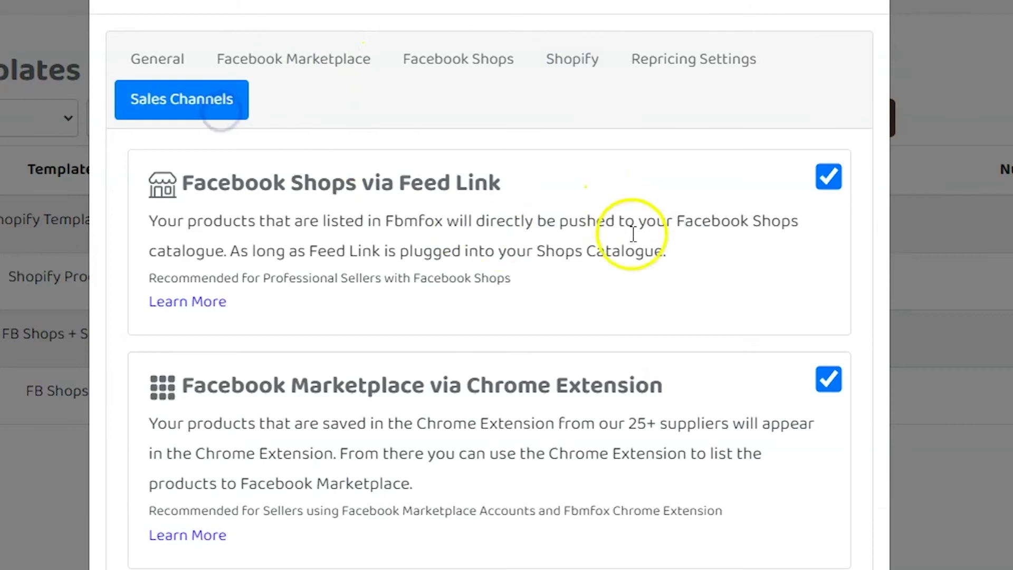
pyautogui.scroll(-1, 660, 280)
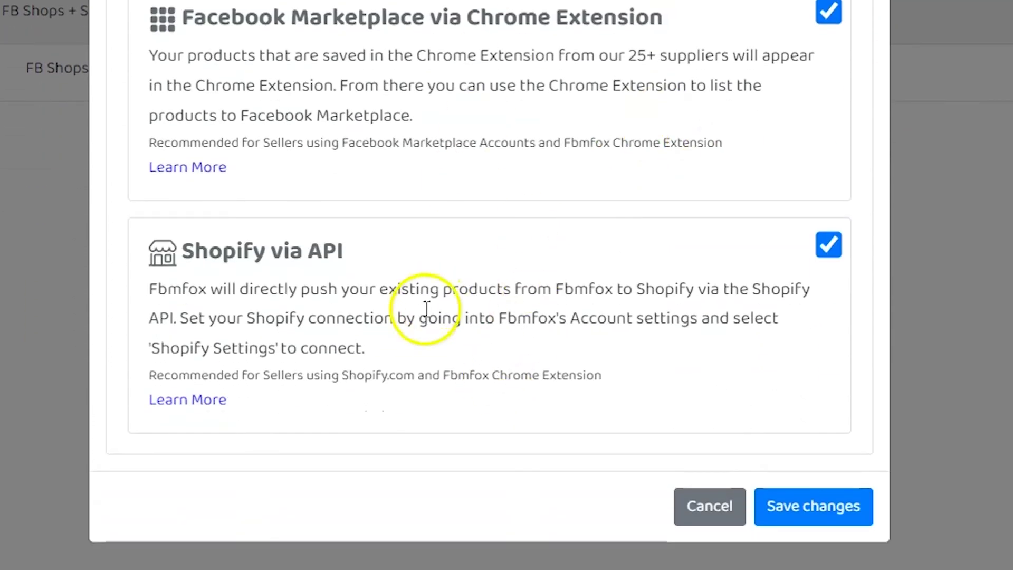
pyautogui.tripleClick(296, 258)
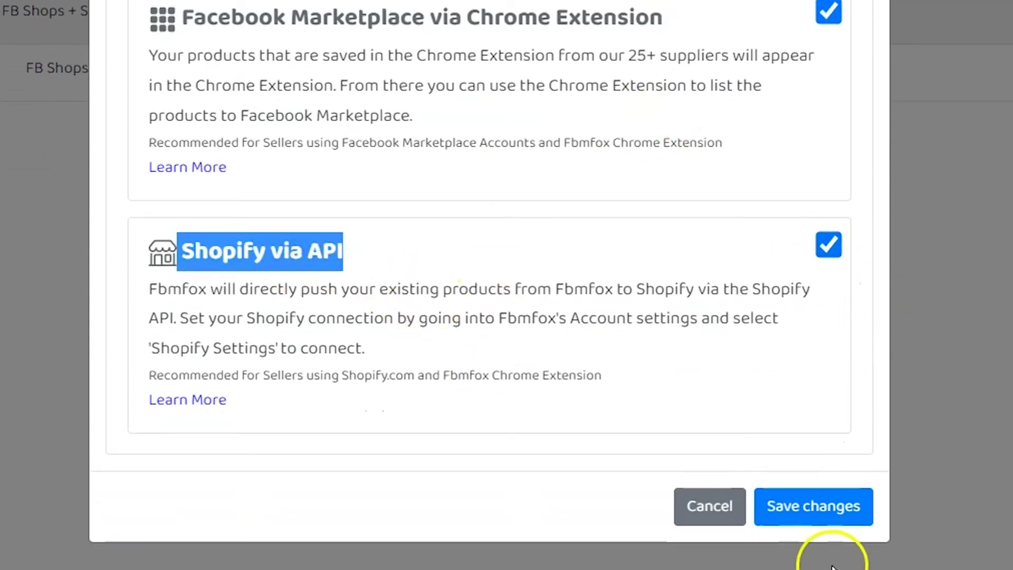
pyautogui.click(843, 520)
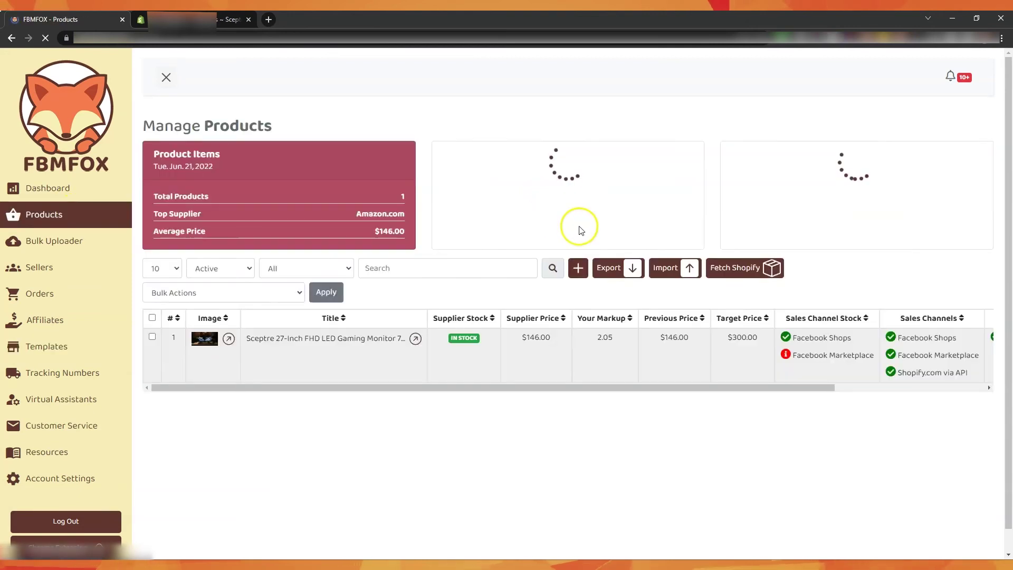
# - Open the Sceptre monitor for editing, check the templates available in its description settings, and close the product without saving
pyautogui.moveTo(726, 388); pyautogui.dragTo(877, 389)
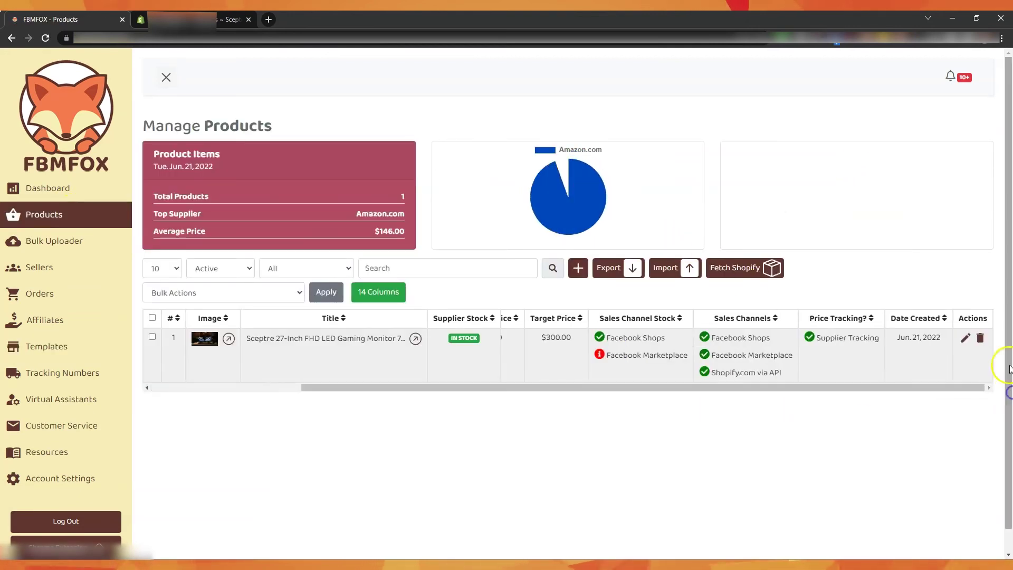
pyautogui.click(966, 344)
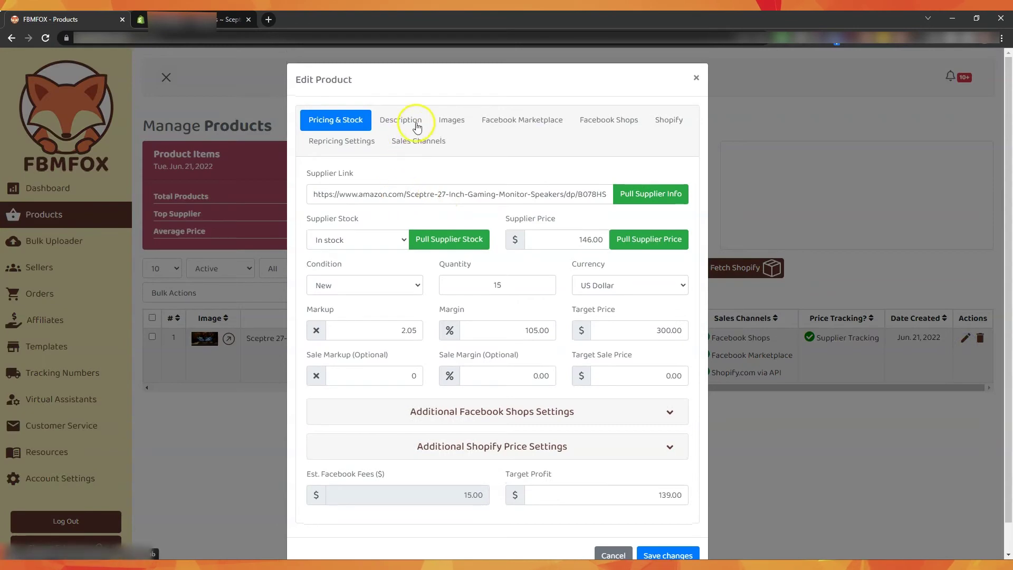
pyautogui.click(400, 120)
pyautogui.click(374, 298)
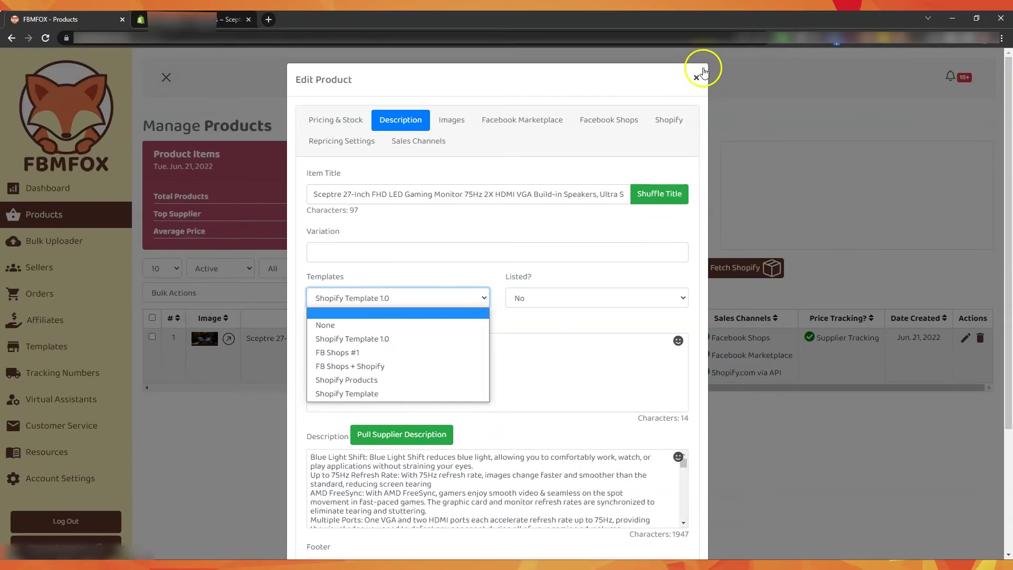
pyautogui.click(705, 69)
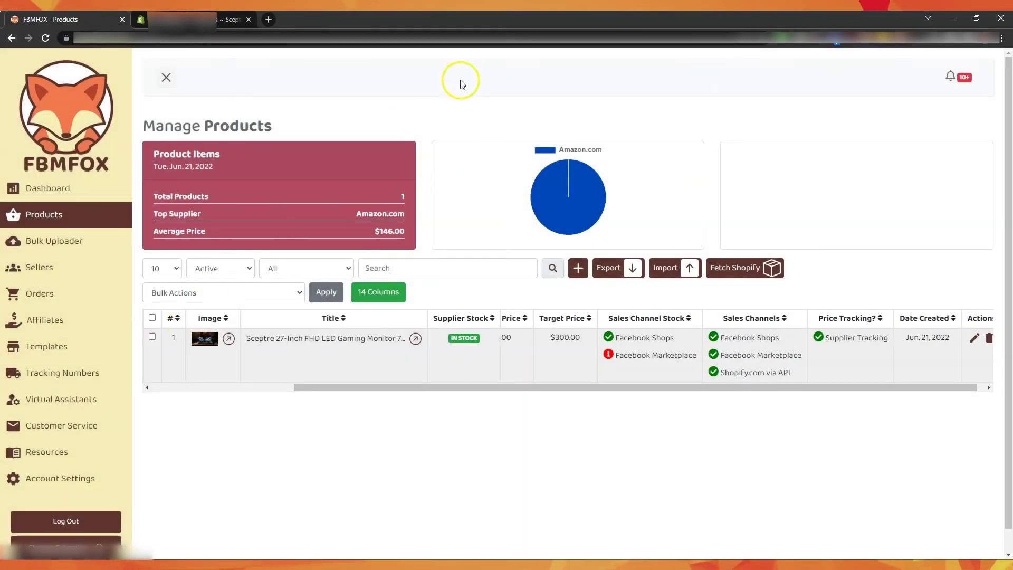
# - Select all products in the list and bulk-apply the template named Shopify Template to them
pyautogui.click(119, 216)
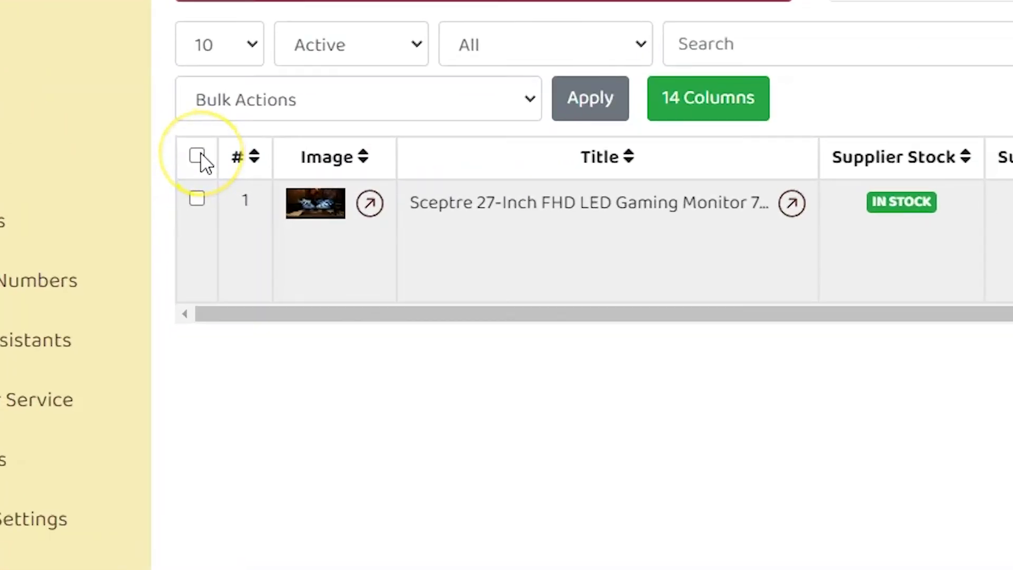
pyautogui.click(253, 102)
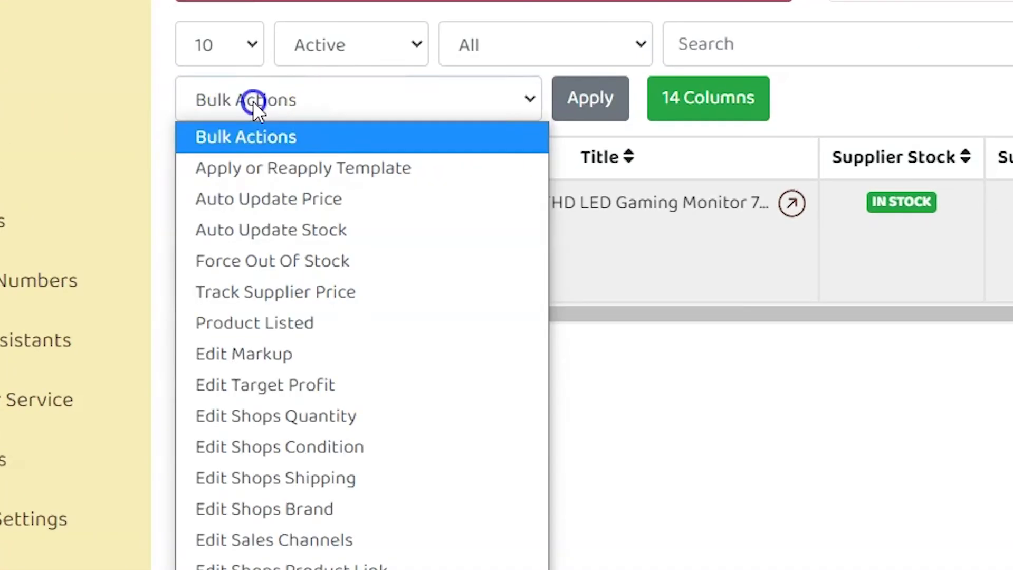
pyautogui.click(280, 168)
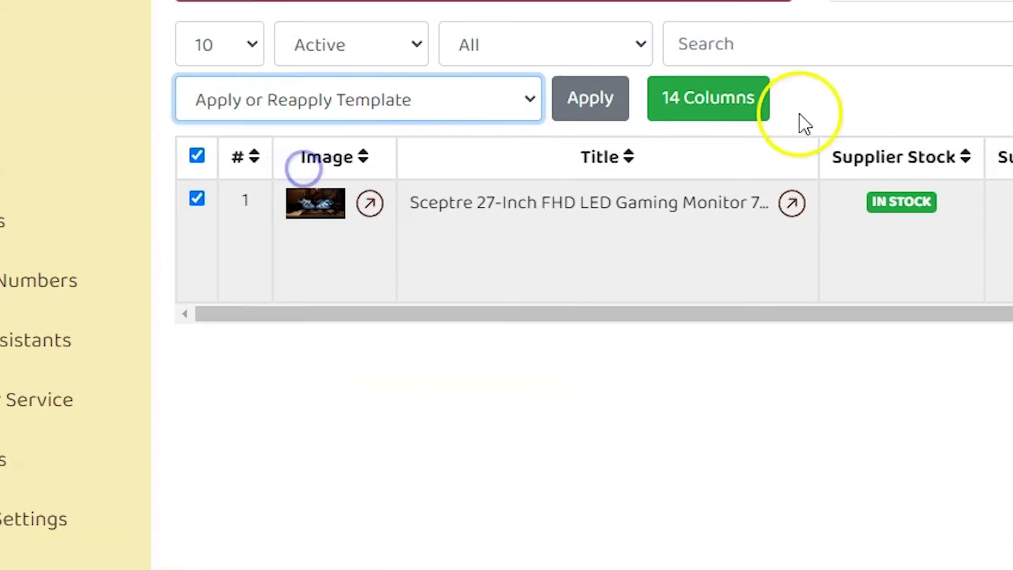
pyautogui.click(592, 103)
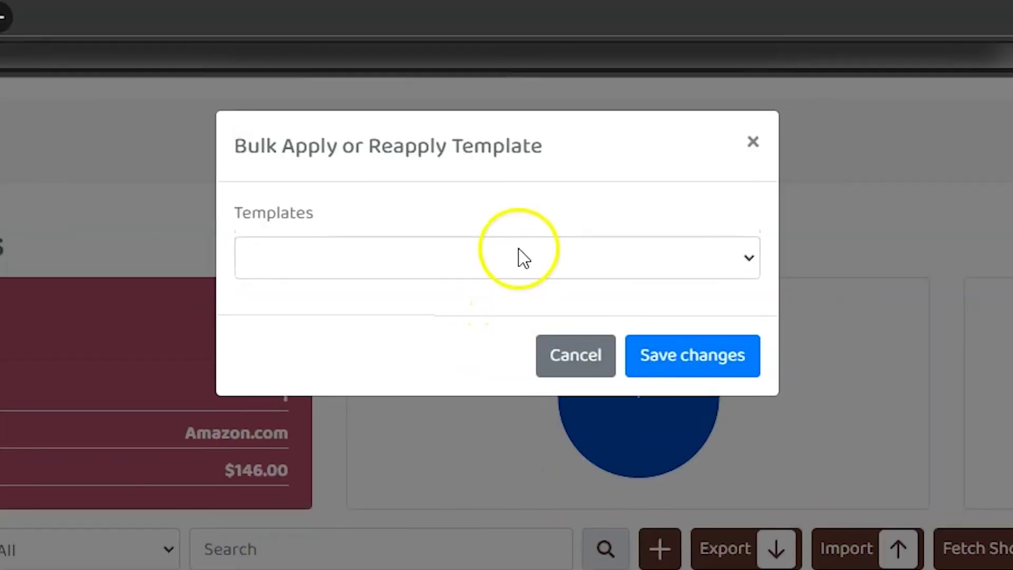
pyautogui.click(519, 255)
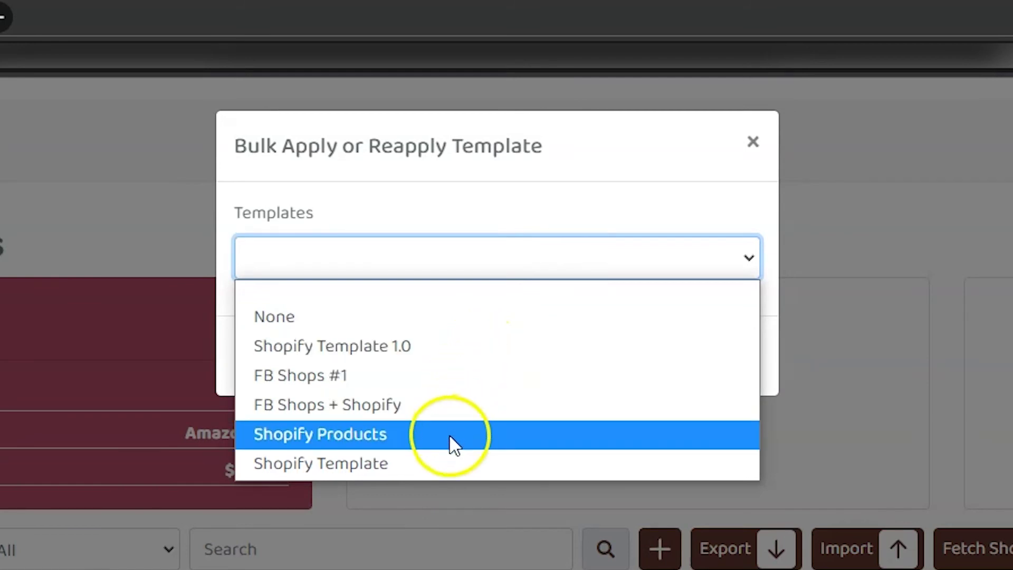
pyautogui.click(442, 462)
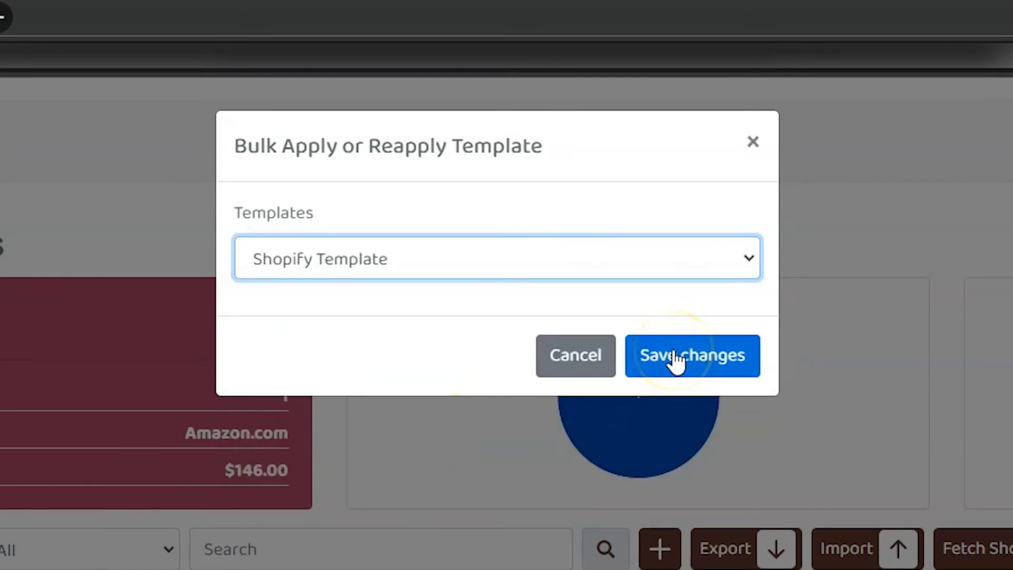
pyautogui.click(676, 356)
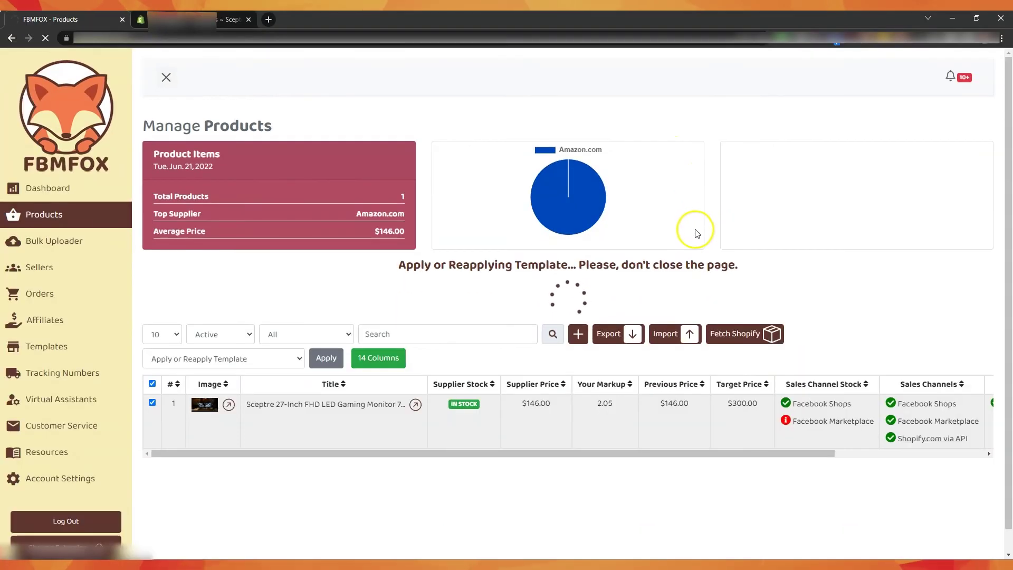
# - Check the Sceptre monitor's target price and its remaining columns in the product list
pyautogui.doubleClick(748, 405)
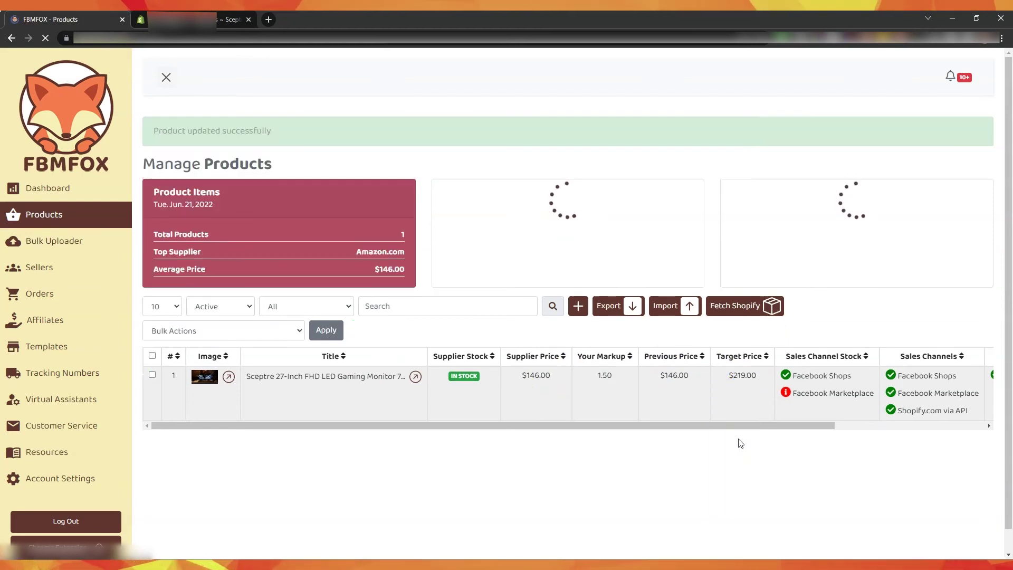
pyautogui.doubleClick(740, 374)
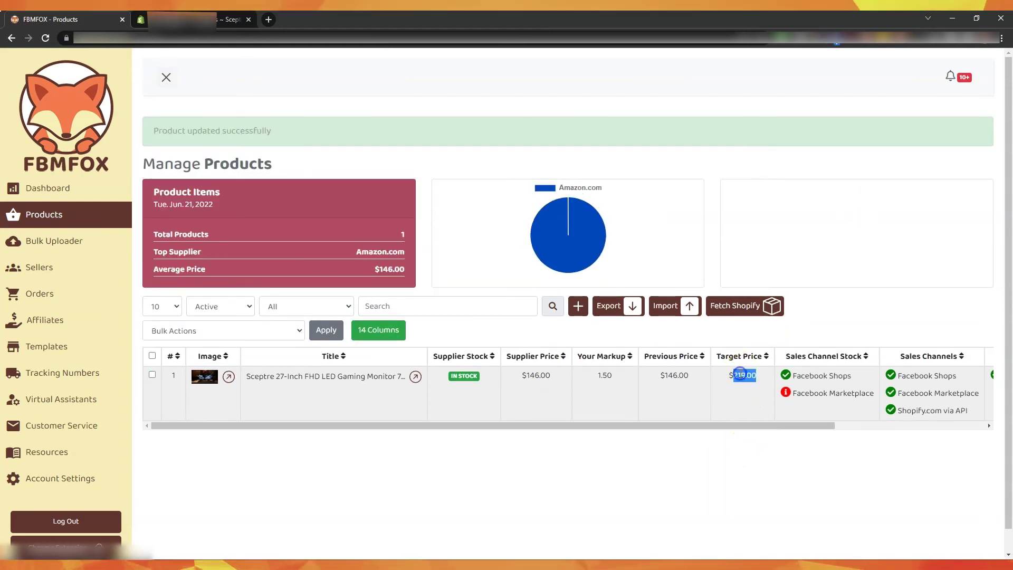
pyautogui.moveTo(753, 425); pyautogui.dragTo(942, 422)
# - Switch to the monitor's Shopify product page, reload it, and check its price and compare-at price
pyautogui.click(227, 19)
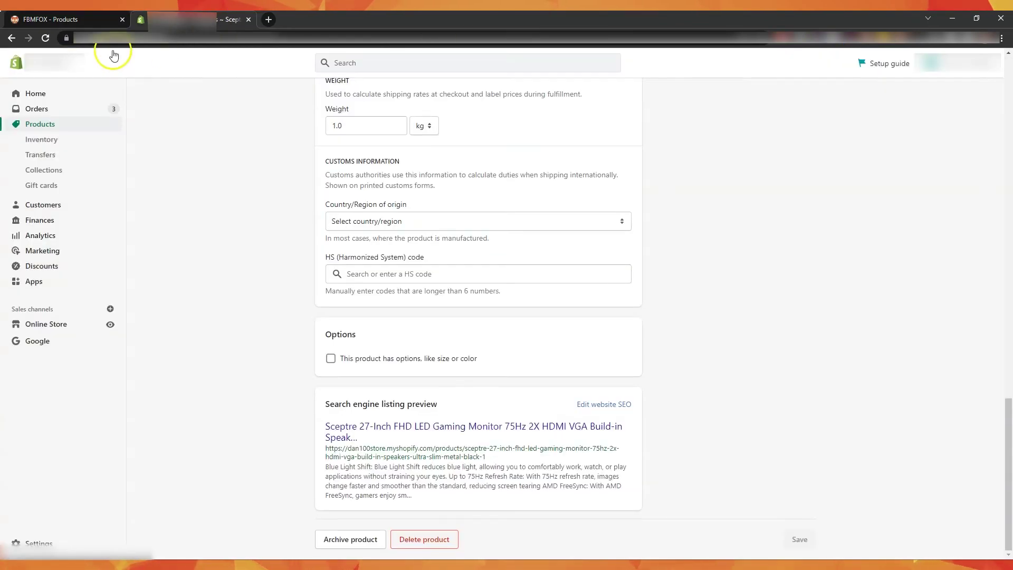
pyautogui.click(46, 38)
pyautogui.scroll(15, 796, 225)
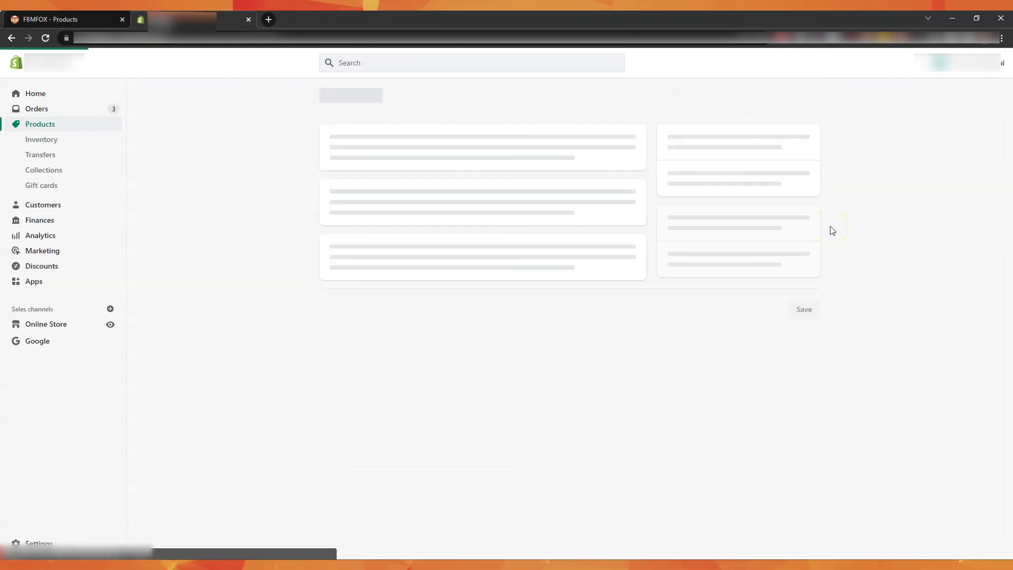
pyautogui.scroll(-8, 832, 231)
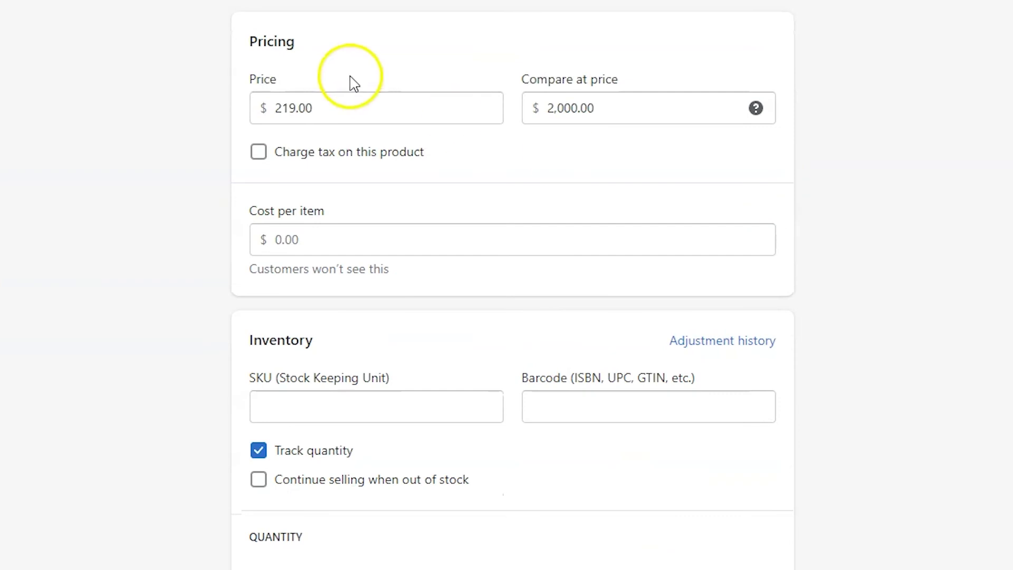
pyautogui.click(364, 113)
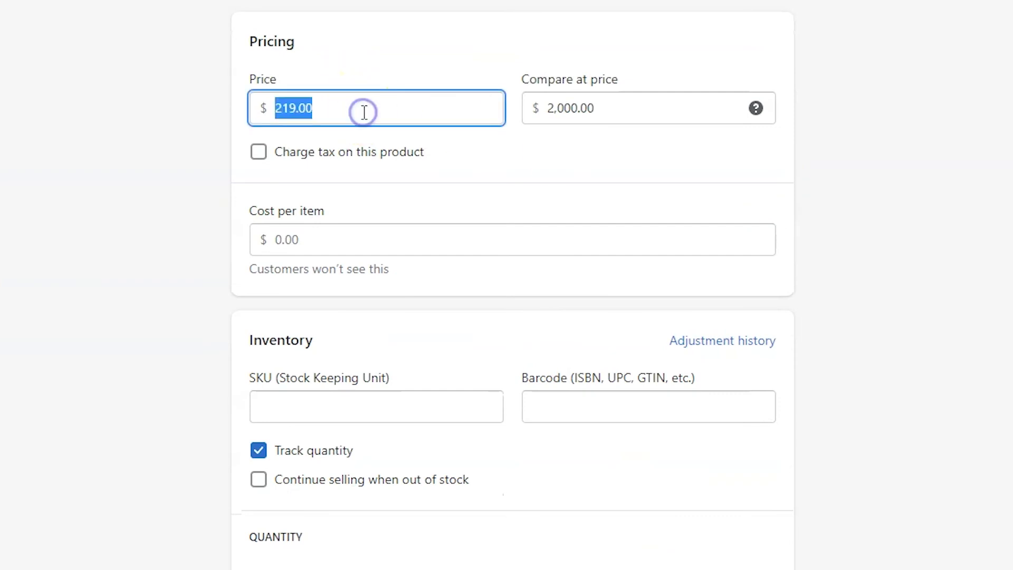
pyautogui.click(590, 111)
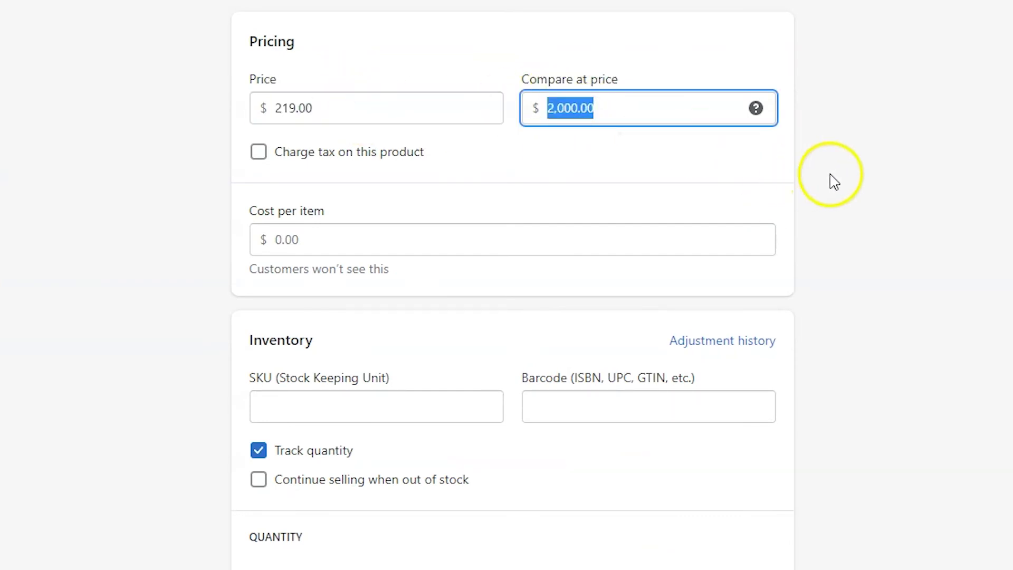
# - Check the monitor's available inventory quantity and shipping weight on the Shopify product page
pyautogui.scroll(-5, 835, 184)
pyautogui.scroll(8, 16, 39)
pyautogui.scroll(-6, 2, 71)
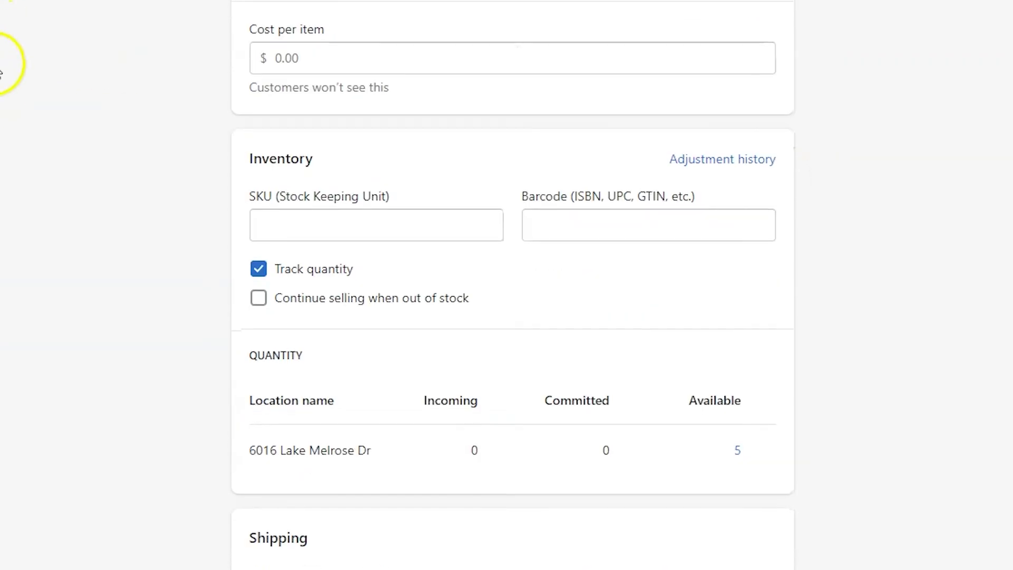
pyautogui.scroll(-5, 1, 71)
pyautogui.click(371, 440)
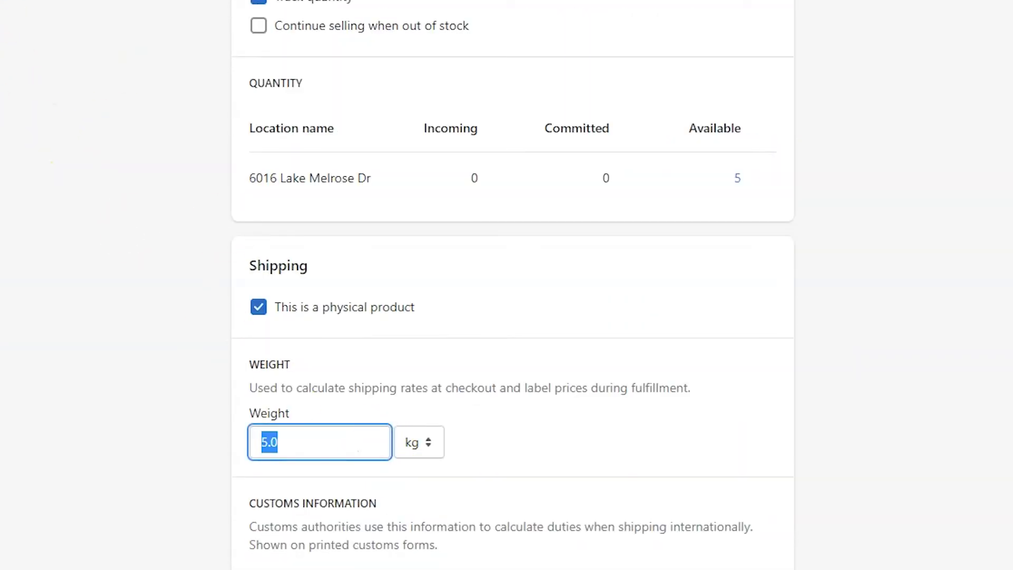